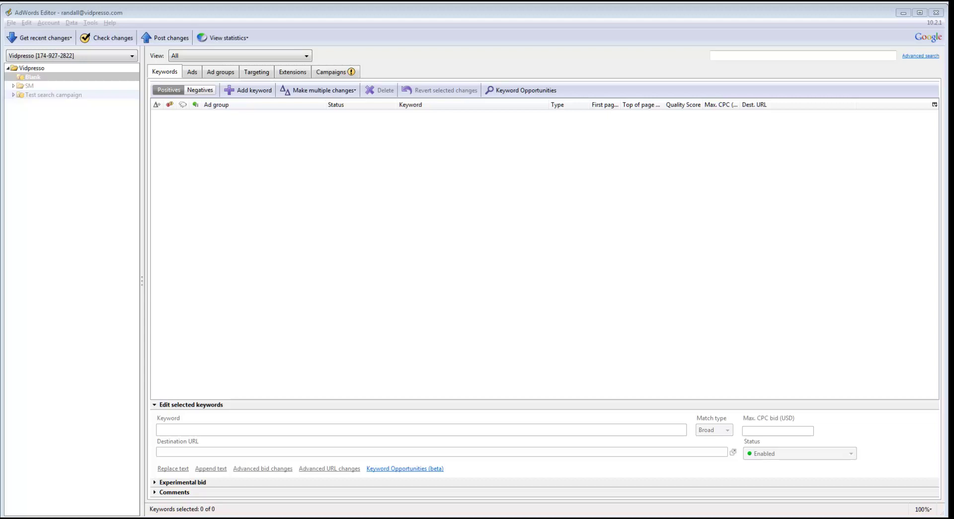
Review the ad headlines and description length counts on Sheet3 of test_keywords.xlsx in Excel.
{"action": "left_click", "coordinate": [561, 270]}
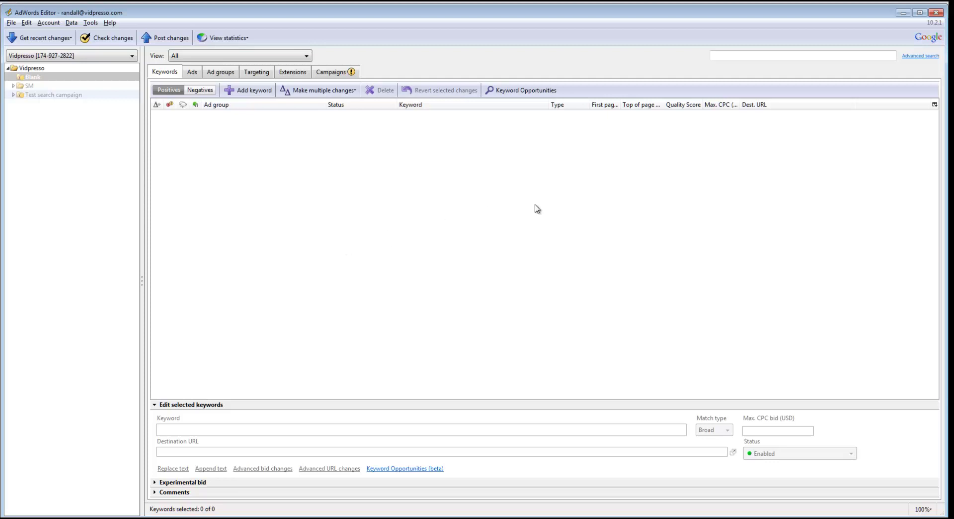
{"action": "key", "text": "alt+Tab"}
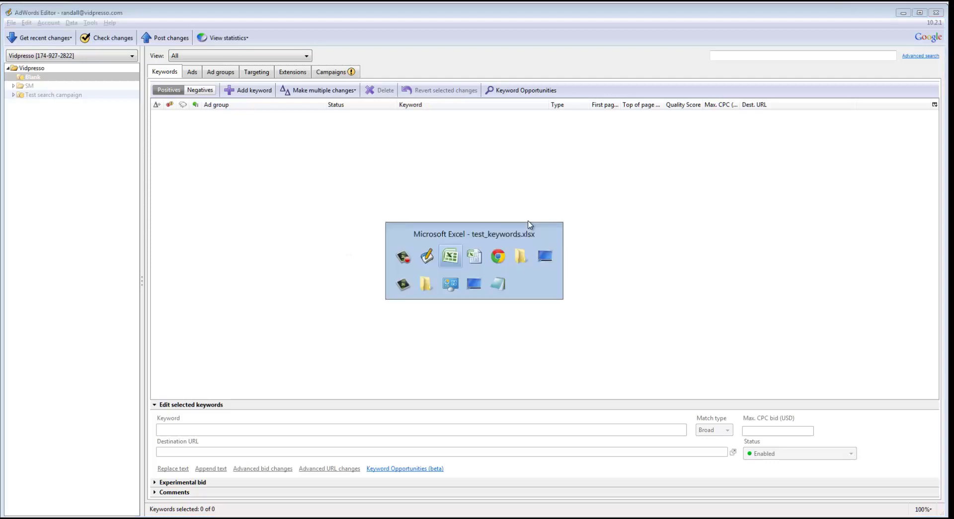
{"action": "left_click", "coordinate": [432, 285]}
{"action": "left_click_drag", "start_coordinate": [284, 260], "coordinate": [293, 262]}
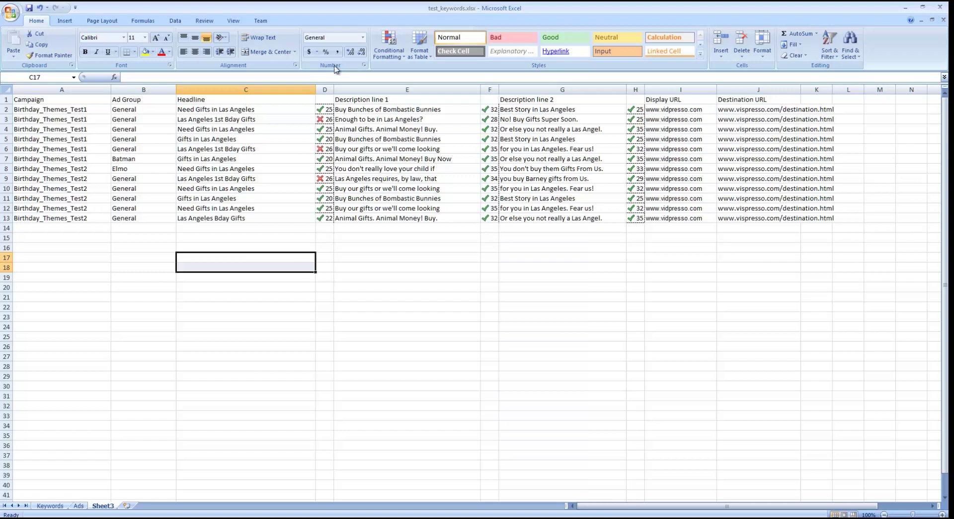
{"action": "left_click", "coordinate": [407, 248]}
{"action": "left_click", "coordinate": [272, 276]}
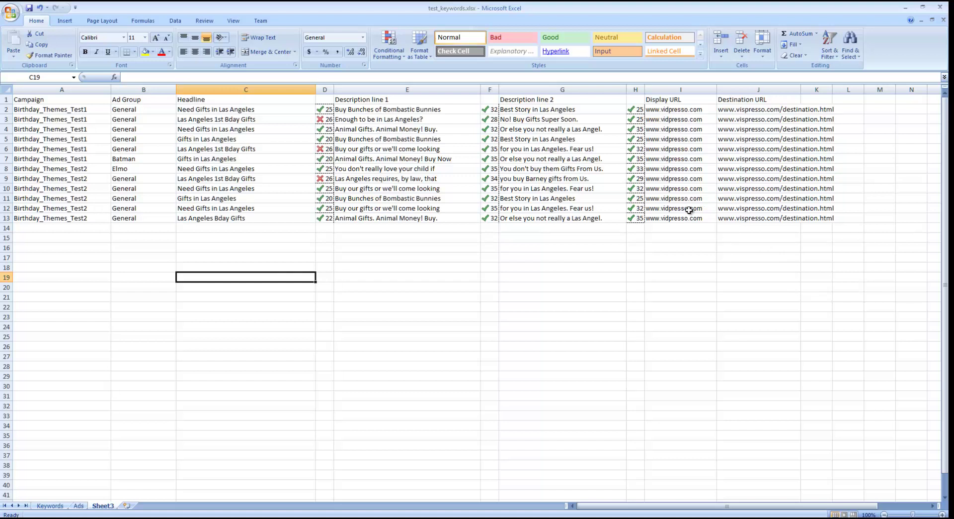
{"action": "left_click", "coordinate": [377, 249]}
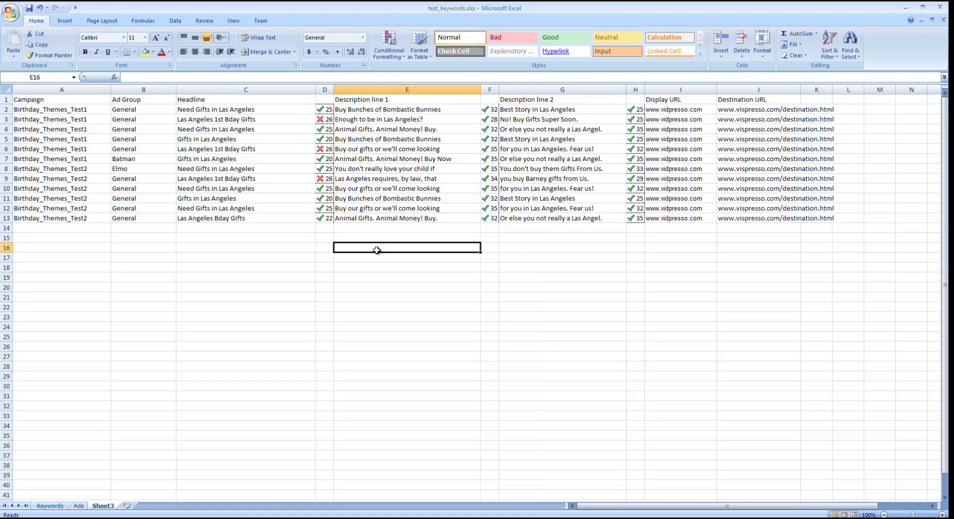
{"action": "left_click", "coordinate": [383, 267]}
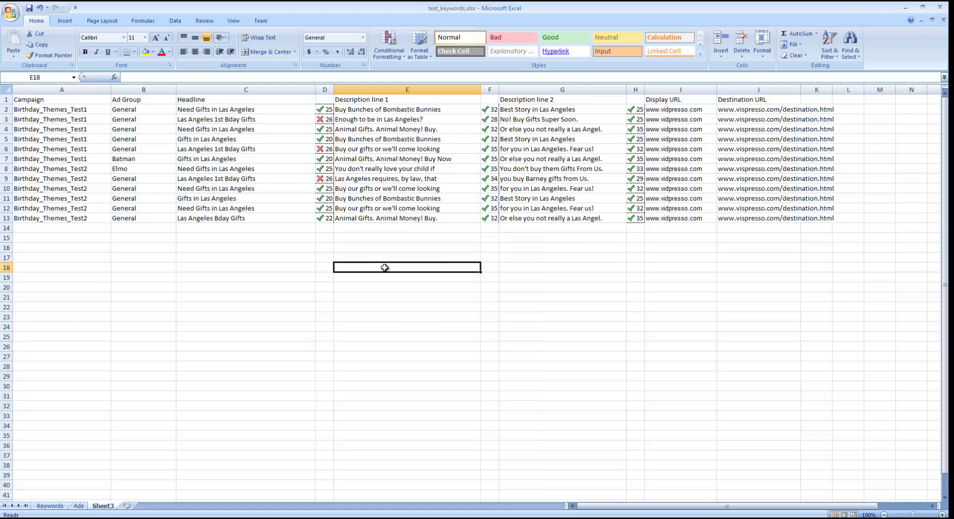
{"action": "left_click", "coordinate": [205, 354]}
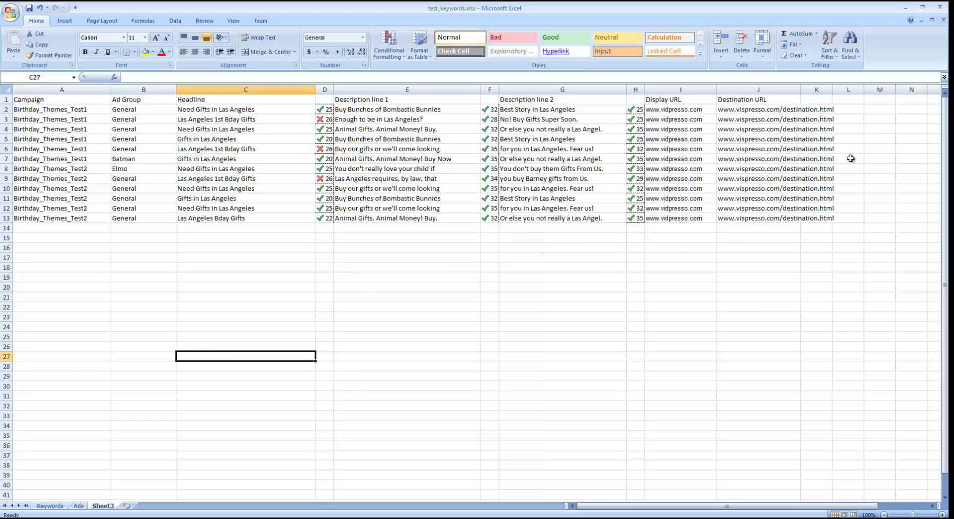
Copy the Ads sheet's table A1:G13 with headings and switch back to AdWords Editor.
{"action": "left_click", "coordinate": [79, 506]}
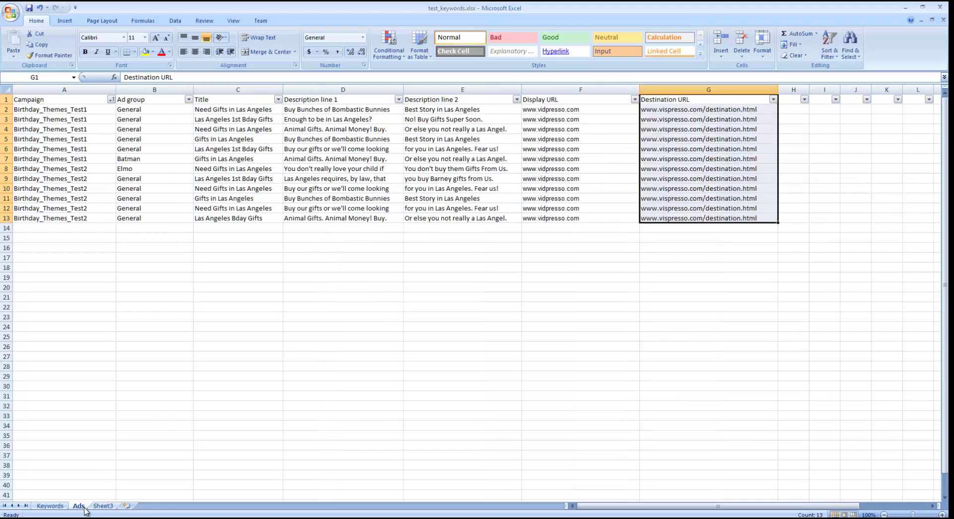
{"action": "left_click", "coordinate": [466, 287]}
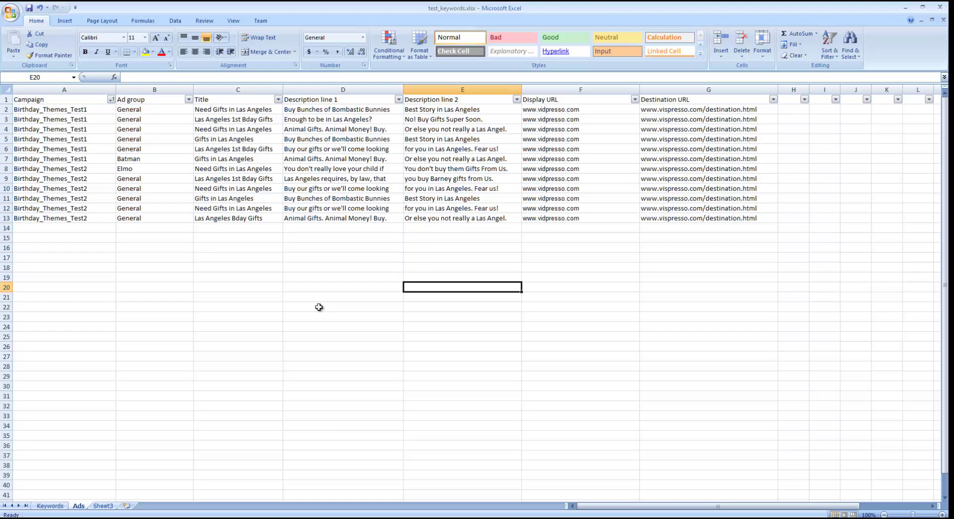
{"action": "left_click", "coordinate": [169, 259]}
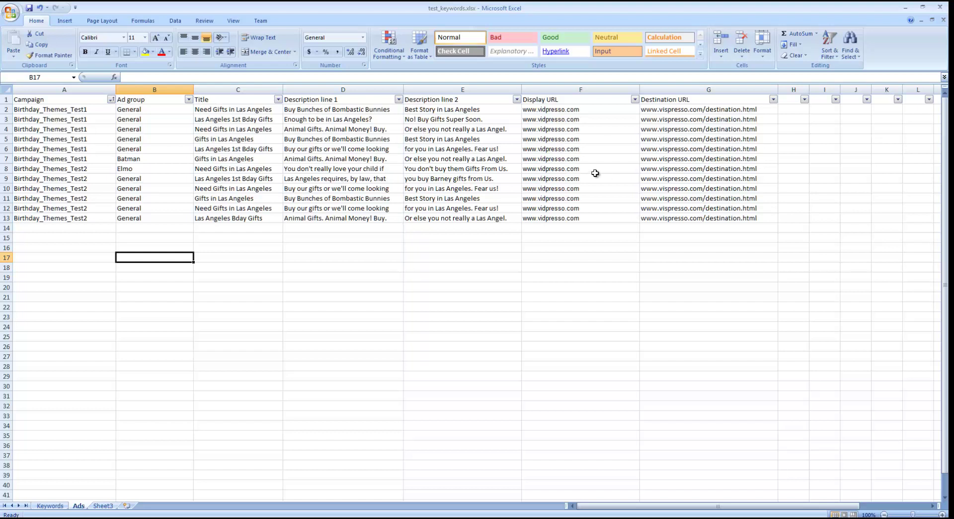
{"action": "left_click", "coordinate": [239, 309]}
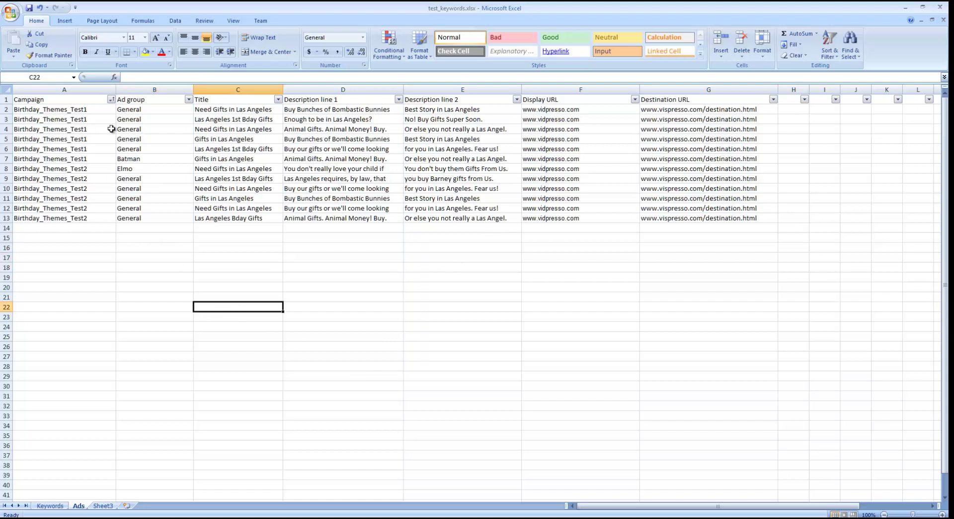
{"action": "left_click", "coordinate": [82, 101]}
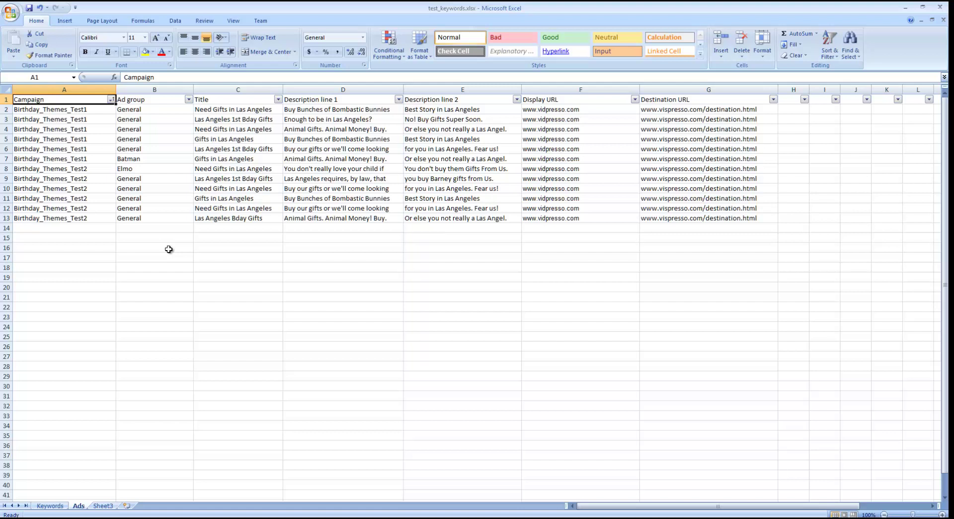
{"action": "left_click", "coordinate": [102, 238]}
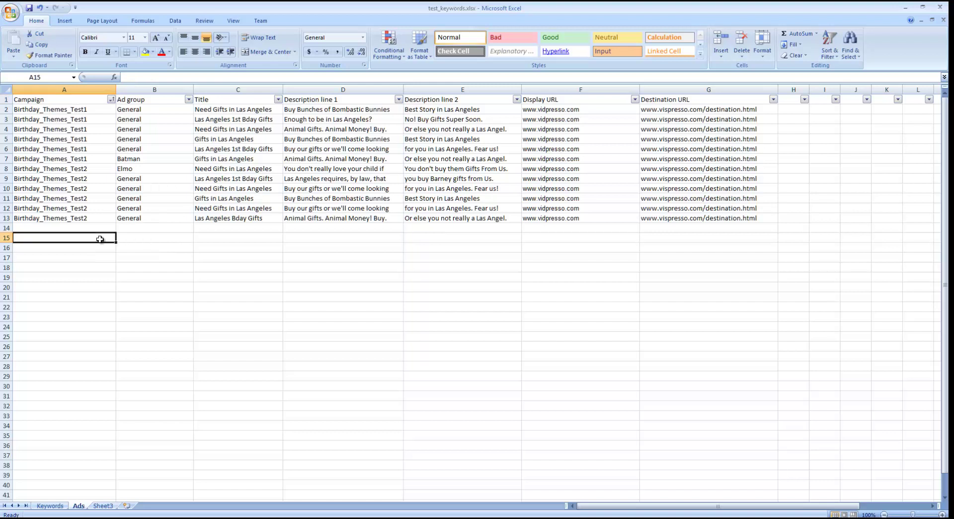
{"action": "left_click", "coordinate": [96, 100]}
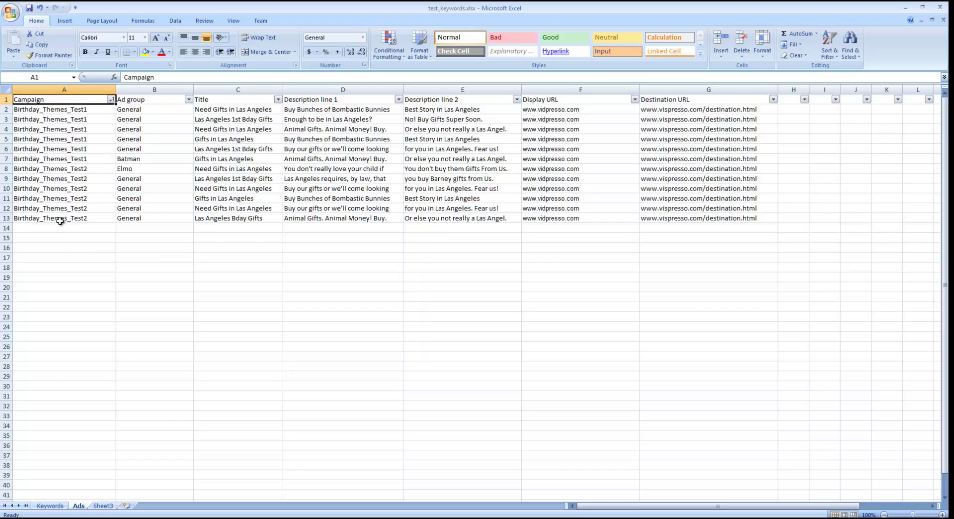
{"action": "key", "text": "ctrl+shift+Right"}
{"action": "key", "text": "ctrl+shift+Down"}
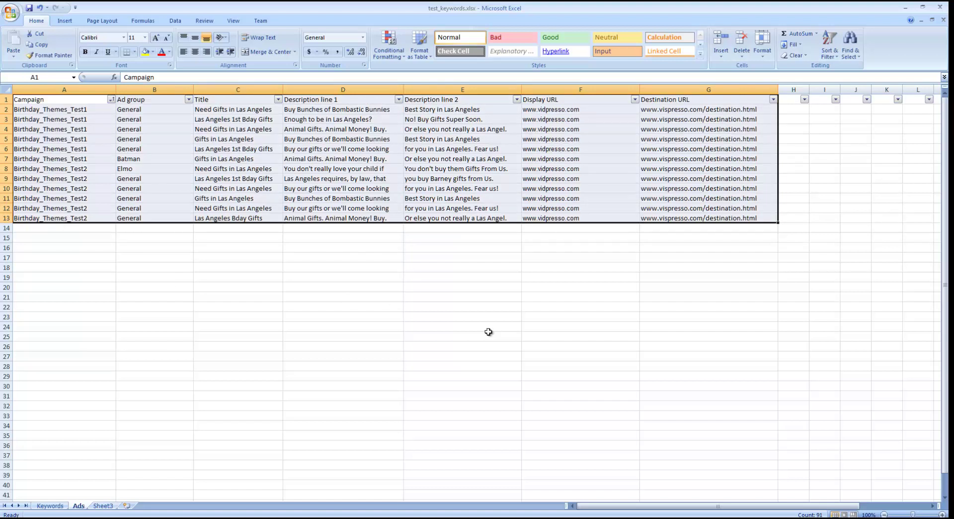
{"action": "key", "text": "ctrl+c"}
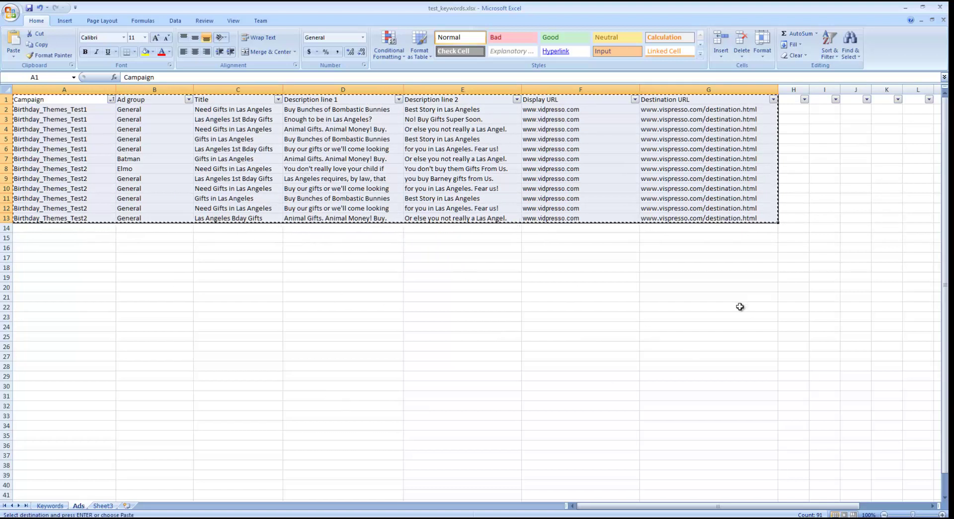
{"action": "key", "text": "alt+Tab"}
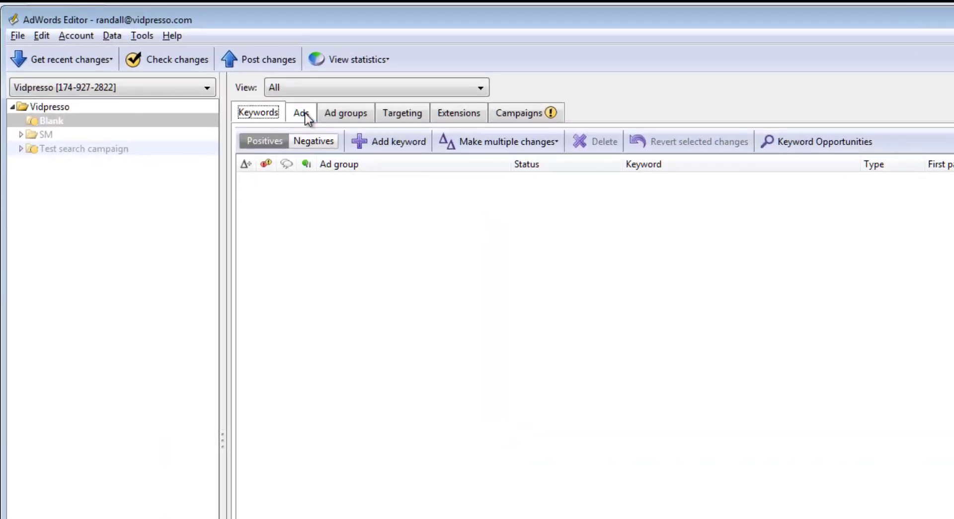
Browse the Ads, Ad groups, Campaigns, Targeting and Keywords views, ending on the text ads list.
{"action": "left_click", "coordinate": [305, 117]}
{"action": "left_click", "coordinate": [334, 116]}
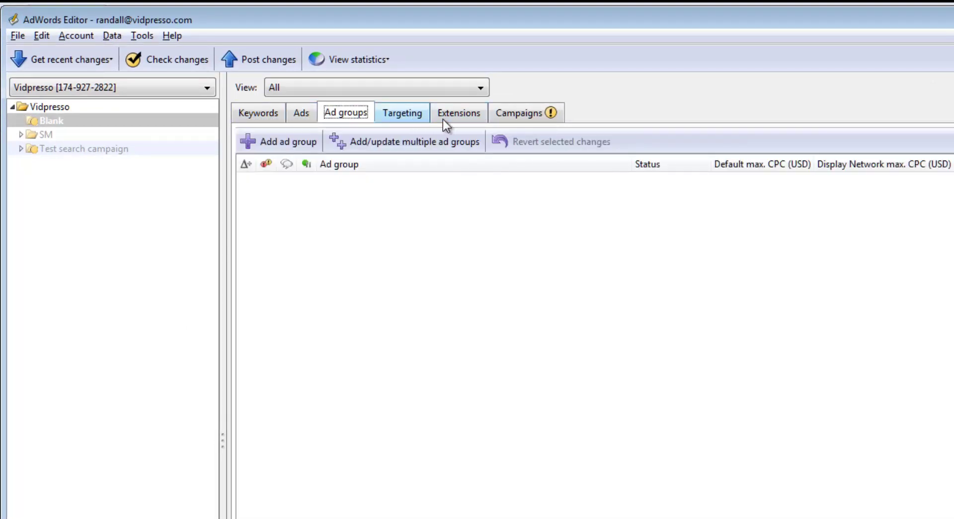
{"action": "left_click", "coordinate": [540, 113]}
{"action": "left_click", "coordinate": [400, 119]}
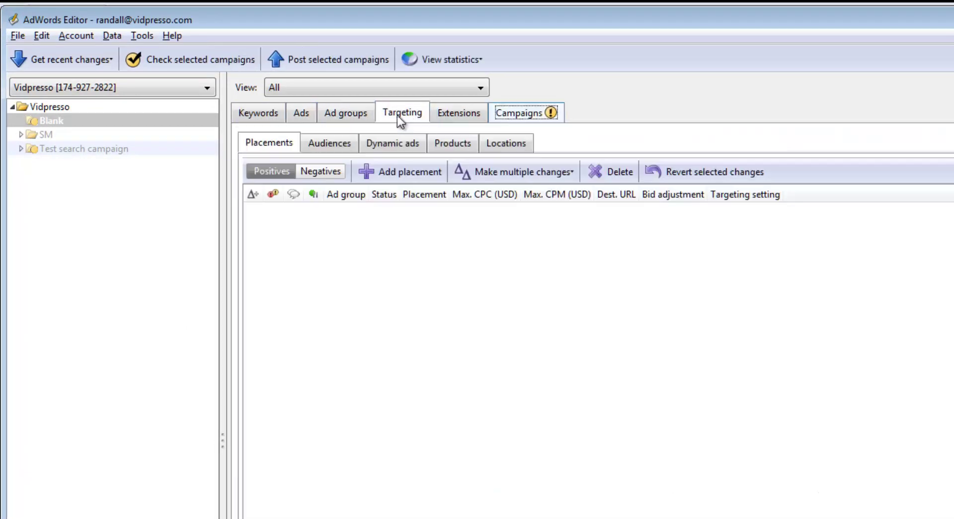
{"action": "left_click", "coordinate": [272, 115]}
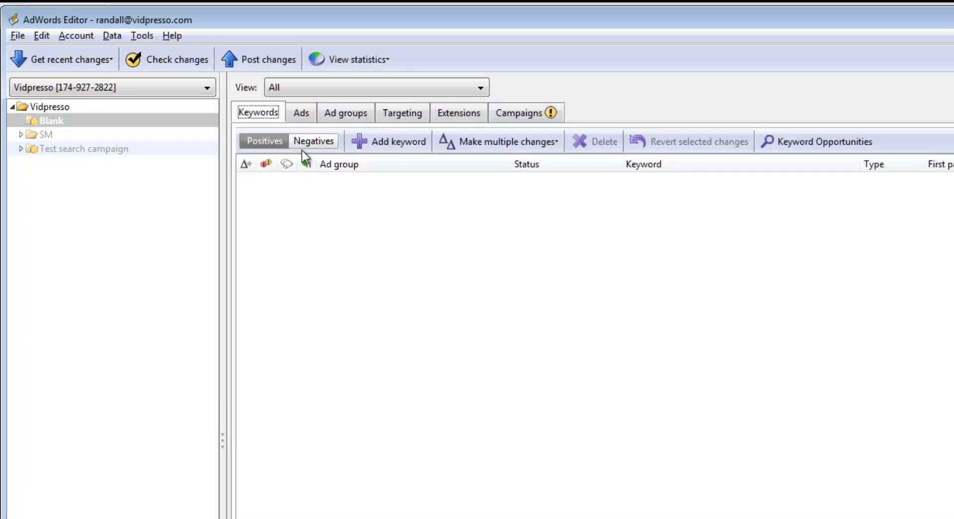
{"action": "left_click", "coordinate": [303, 116]}
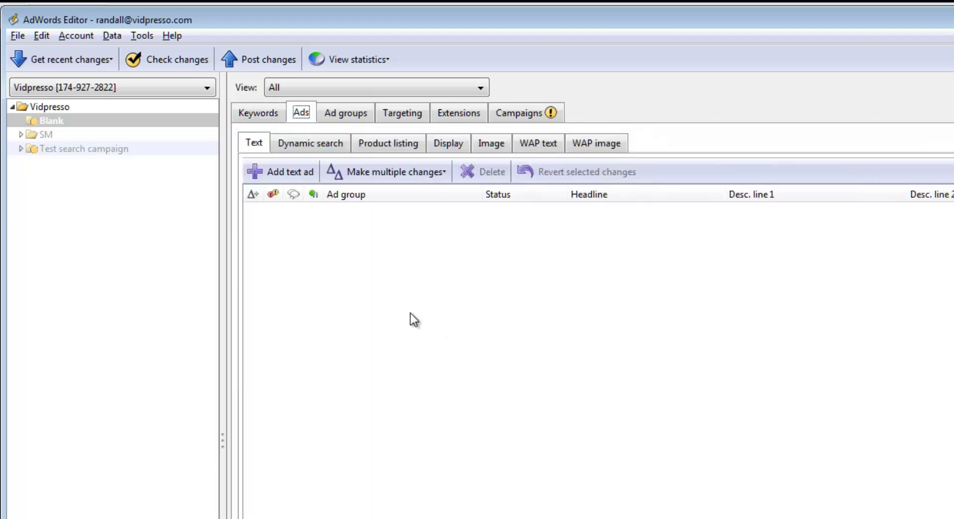
Paste the twelve ads into Add/update multiple text ads with campaign and ad group columns included.
{"action": "left_click", "coordinate": [427, 172]}
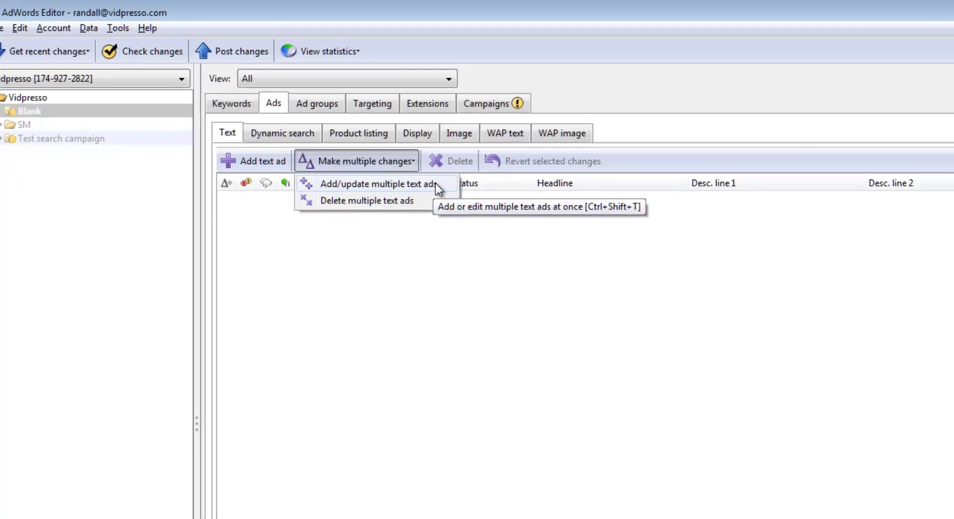
{"action": "left_click", "coordinate": [437, 194]}
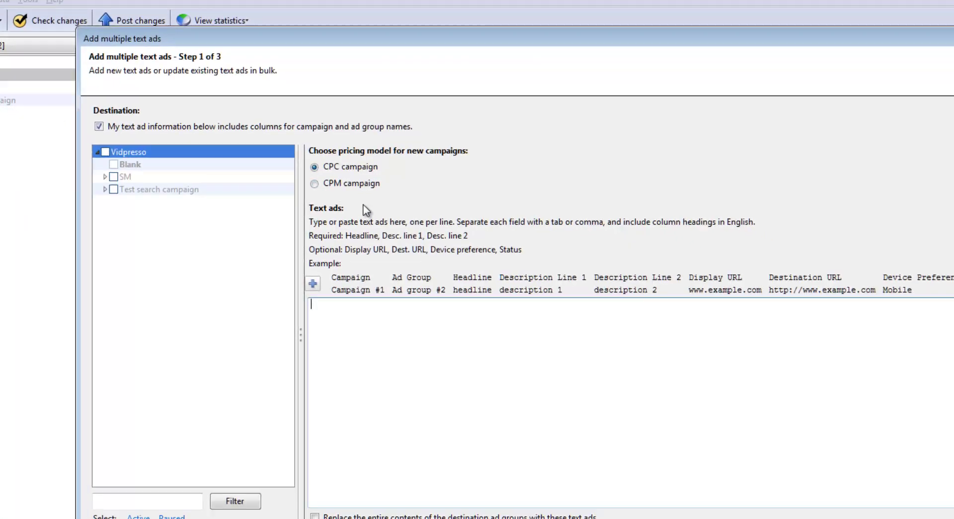
{"action": "left_click", "coordinate": [431, 101]}
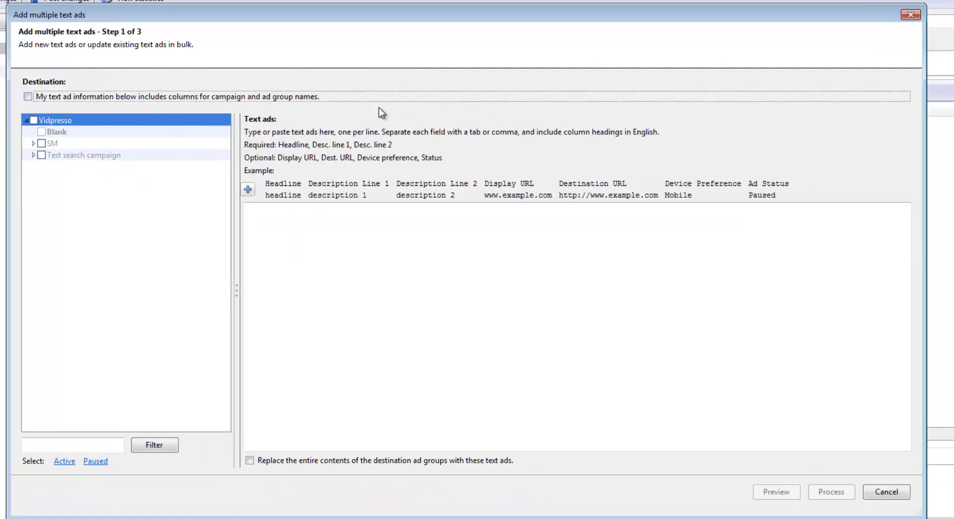
{"action": "left_click", "coordinate": [27, 96]}
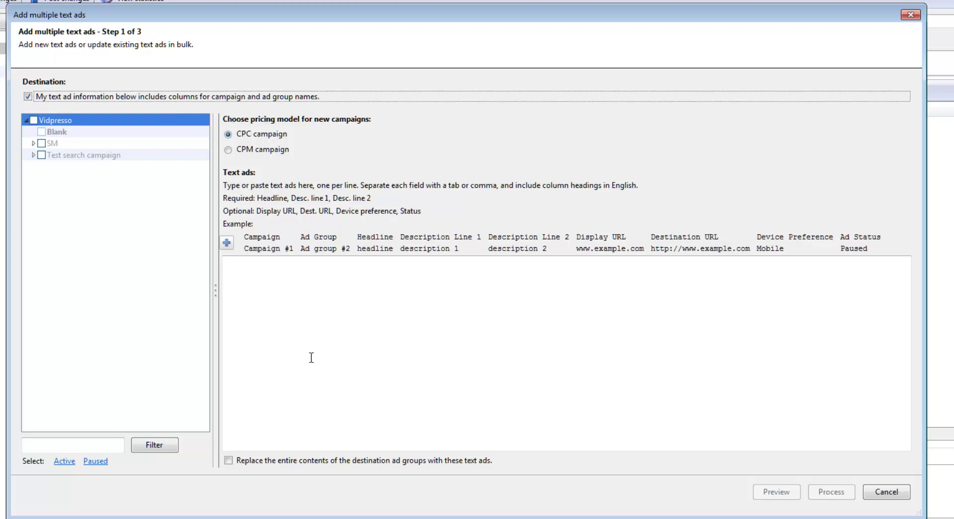
{"action": "left_click", "coordinate": [481, 326]}
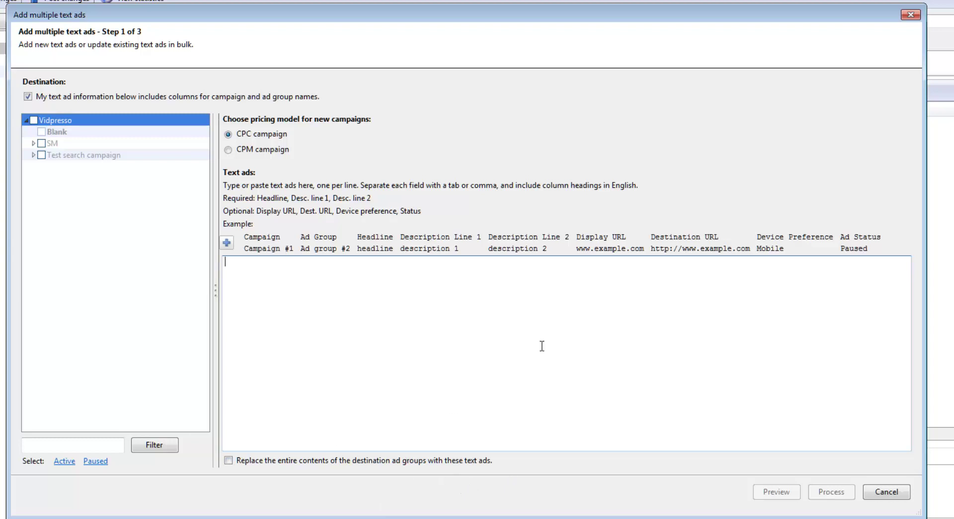
{"action": "key", "text": "ctrl+v"}
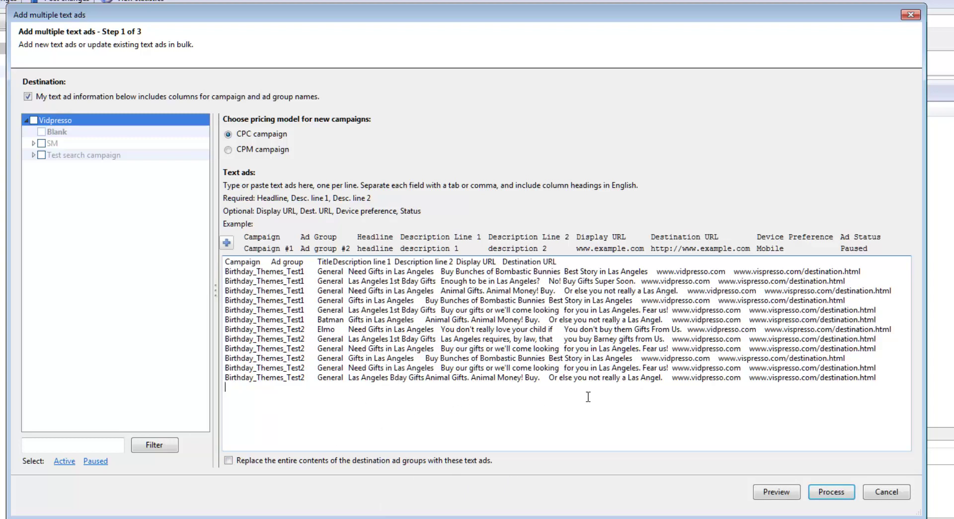
Preview the pasted ads and map the unassigned Title column to Headline.
{"action": "left_click", "coordinate": [768, 489]}
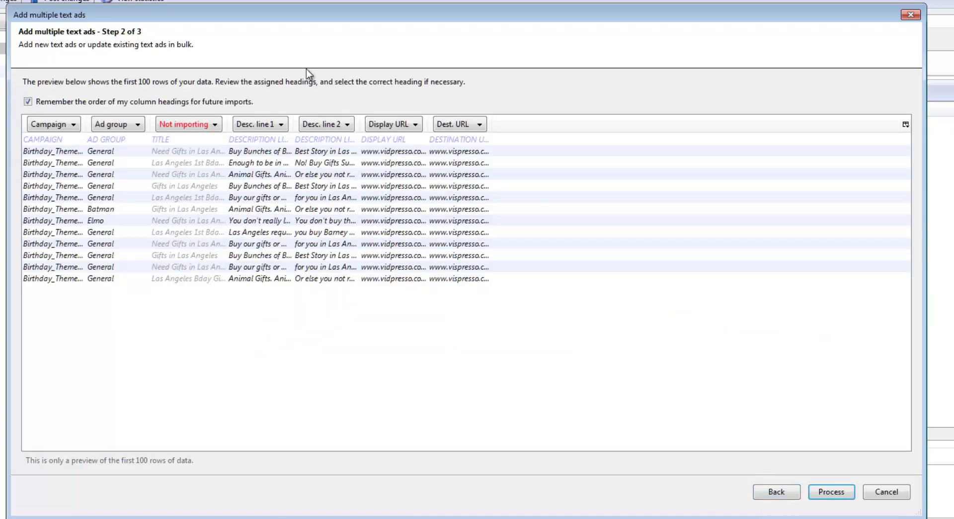
{"action": "left_click_drag", "start_coordinate": [226, 127], "coordinate": [243, 127]}
{"action": "left_click_drag", "start_coordinate": [86, 124], "coordinate": [138, 132]}
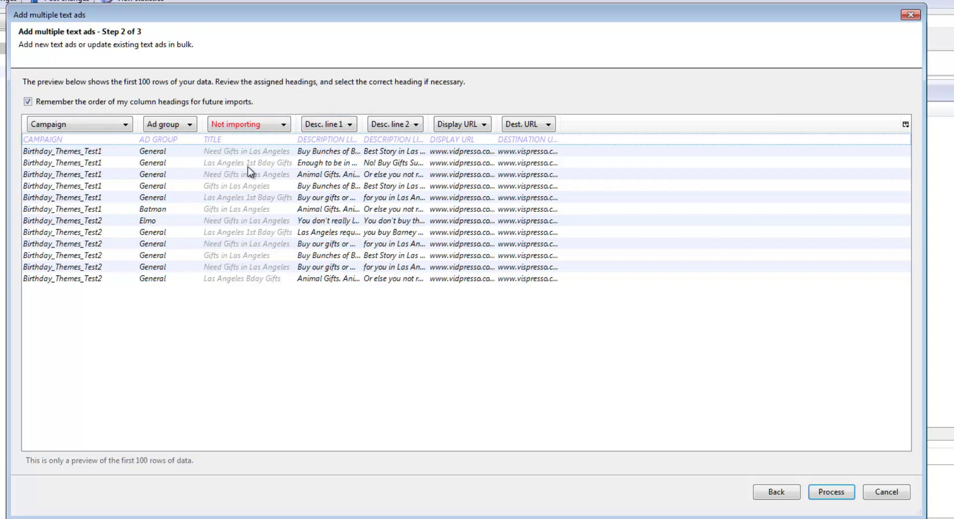
{"action": "left_click", "coordinate": [284, 125]}
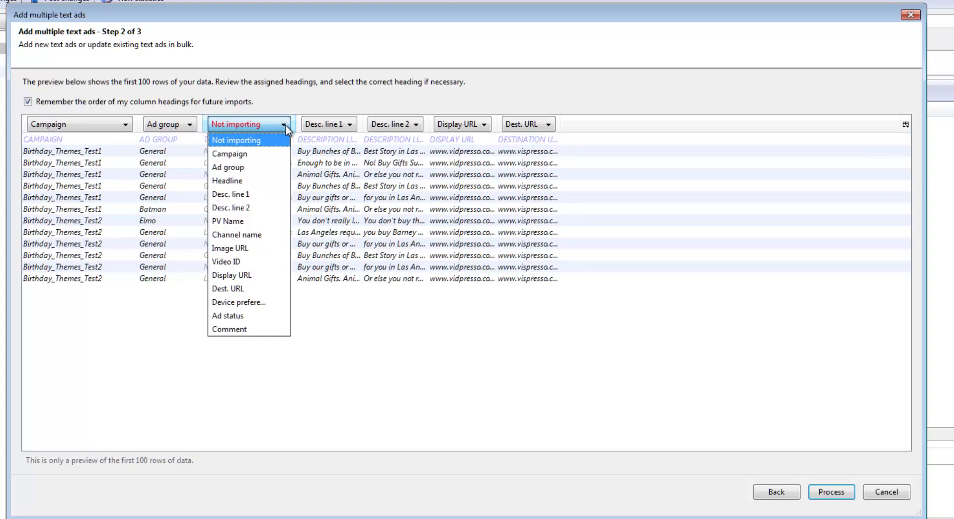
{"action": "left_click", "coordinate": [250, 182]}
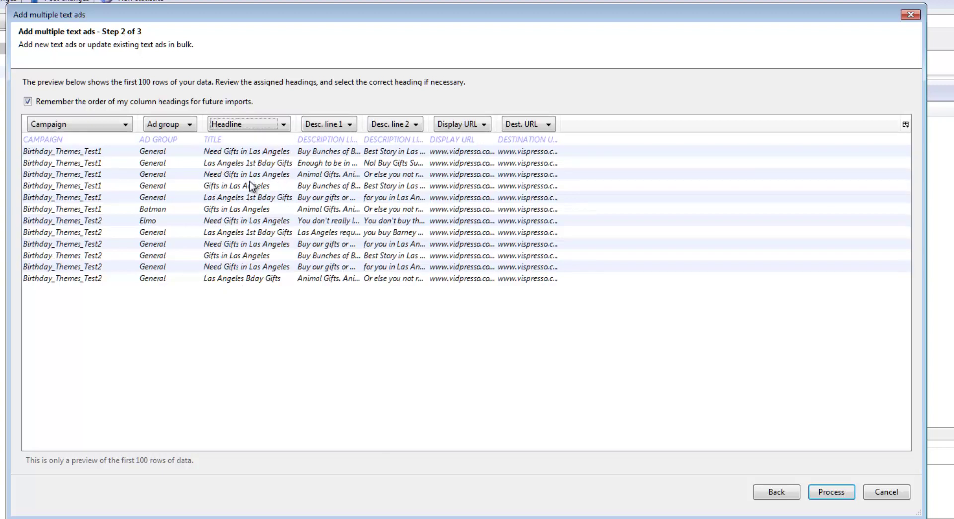
{"action": "left_click", "coordinate": [346, 348]}
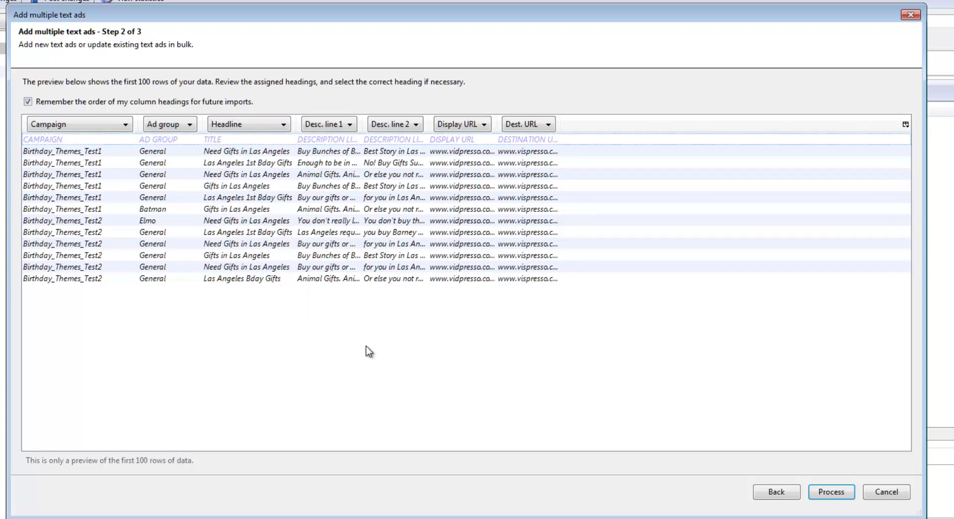
Run and finish the import, adding 11 ads to Birthday_Themes_Test1 and Birthday_Themes_Test2.
{"action": "left_click", "coordinate": [837, 496]}
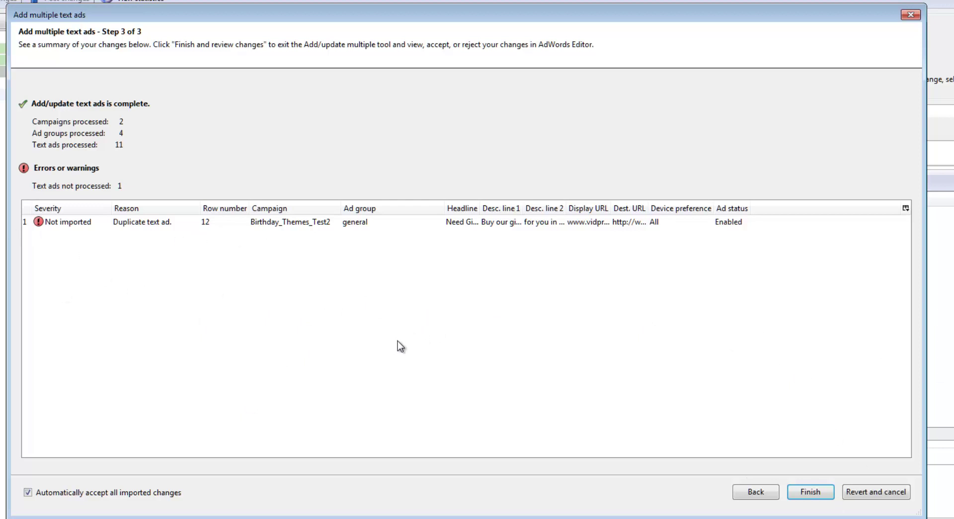
{"action": "left_click", "coordinate": [819, 493]}
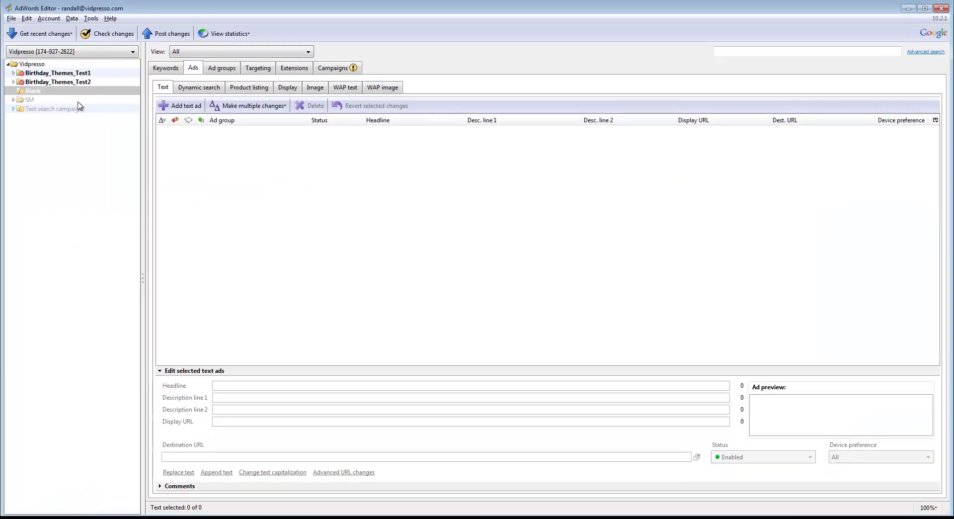
Review the Birthday_Themes_Test1 ads, from Las Angeles 1st Bday Gifts through the Batman ad.
{"action": "left_click", "coordinate": [80, 75]}
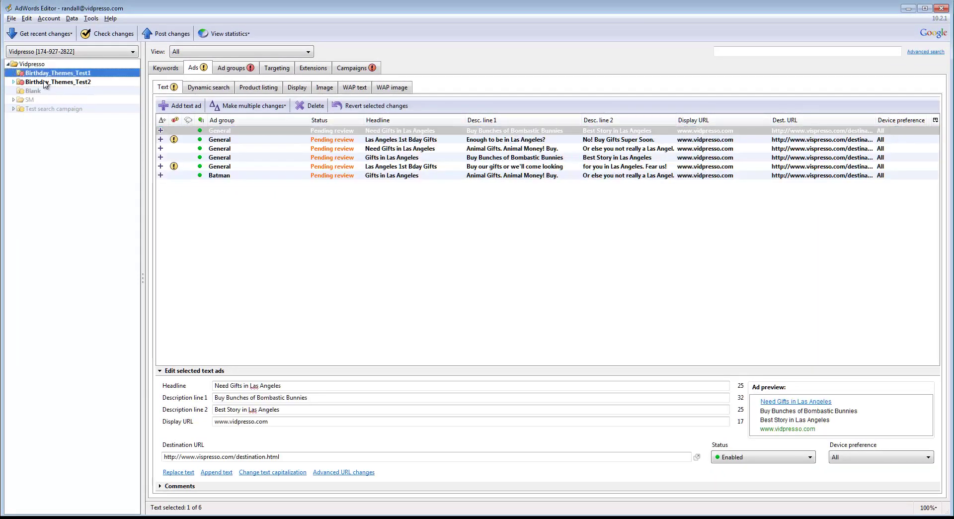
{"action": "left_click", "coordinate": [79, 82]}
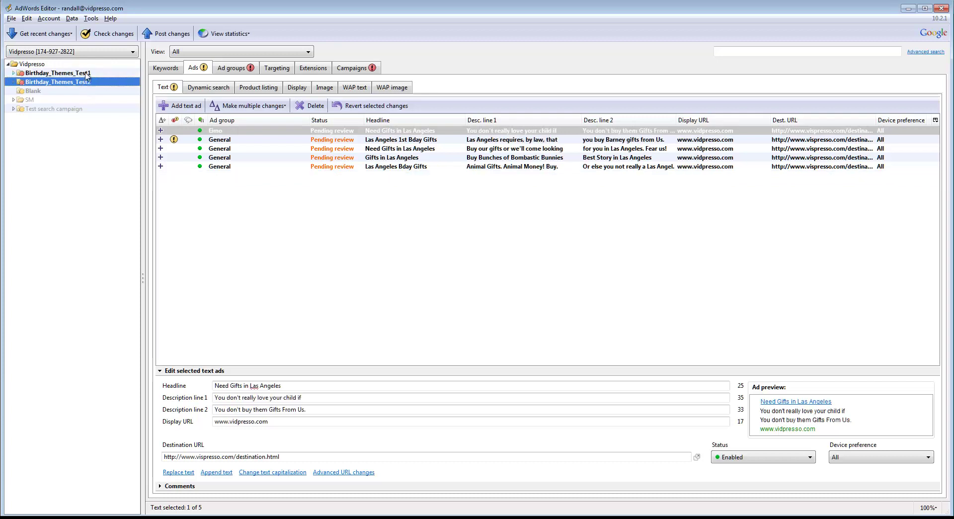
{"action": "left_click", "coordinate": [87, 74]}
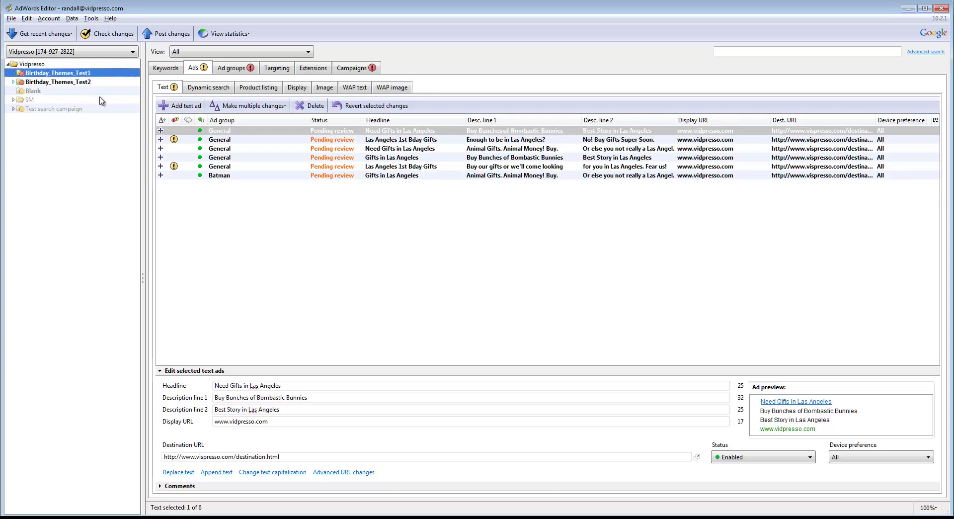
{"action": "left_click", "coordinate": [348, 140]}
{"action": "left_click", "coordinate": [409, 150]}
{"action": "left_click", "coordinate": [411, 158]}
{"action": "left_click", "coordinate": [413, 167]}
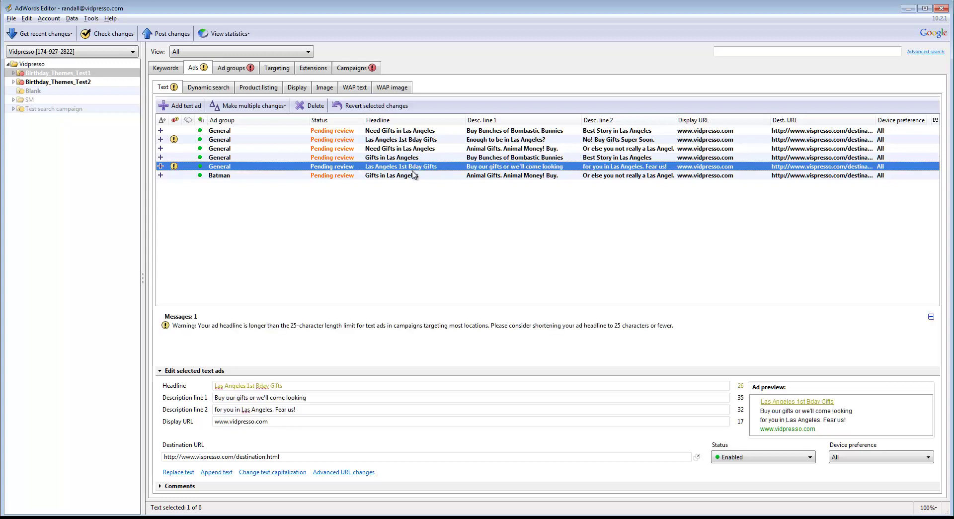
{"action": "left_click", "coordinate": [416, 175]}
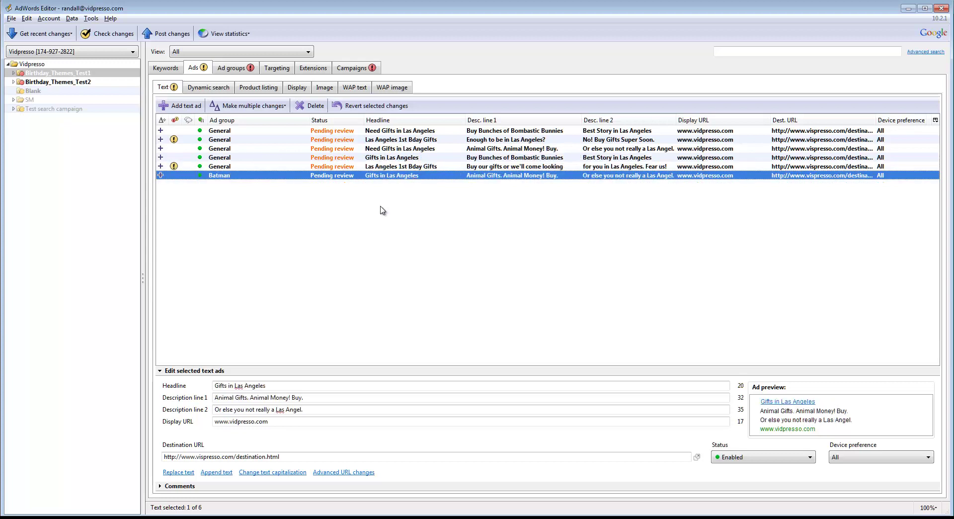
Review the Birthday_Themes_Test2 ads, then open its empty Keywords list.
{"action": "left_click", "coordinate": [56, 82]}
{"action": "left_click", "coordinate": [378, 141]}
{"action": "left_click", "coordinate": [392, 149]}
{"action": "left_click", "coordinate": [401, 167]}
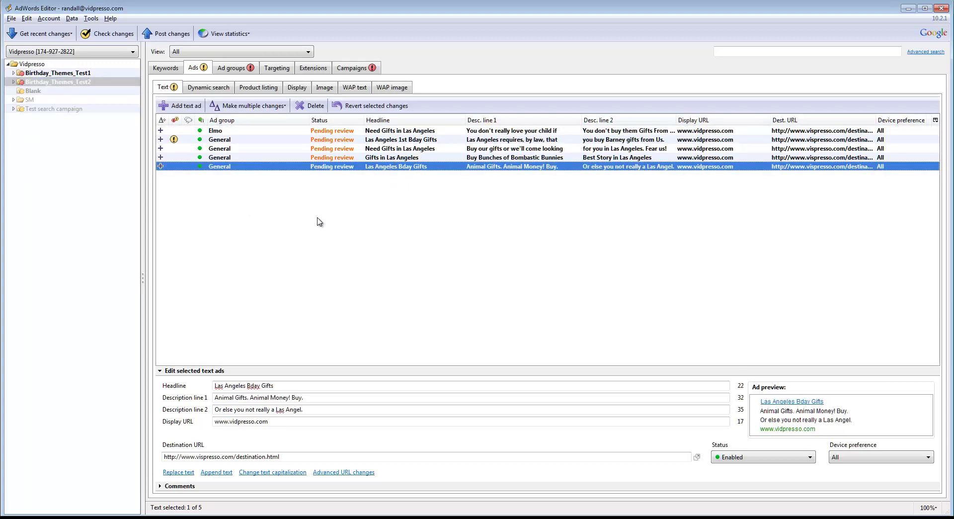
{"action": "left_click", "coordinate": [165, 70]}
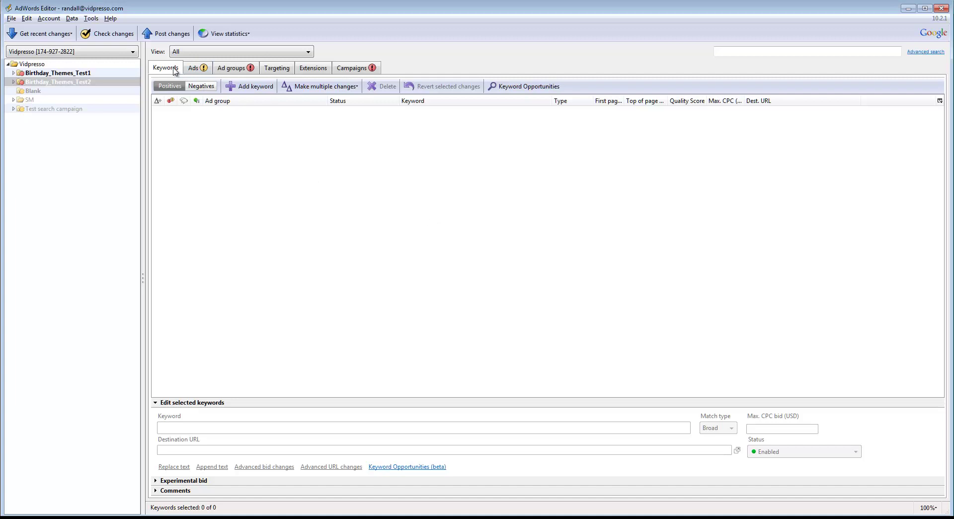
Copy the Keywords sheet's table A1:E48 in Excel and return to AdWords Editor.
{"action": "key", "text": "alt+Tab"}
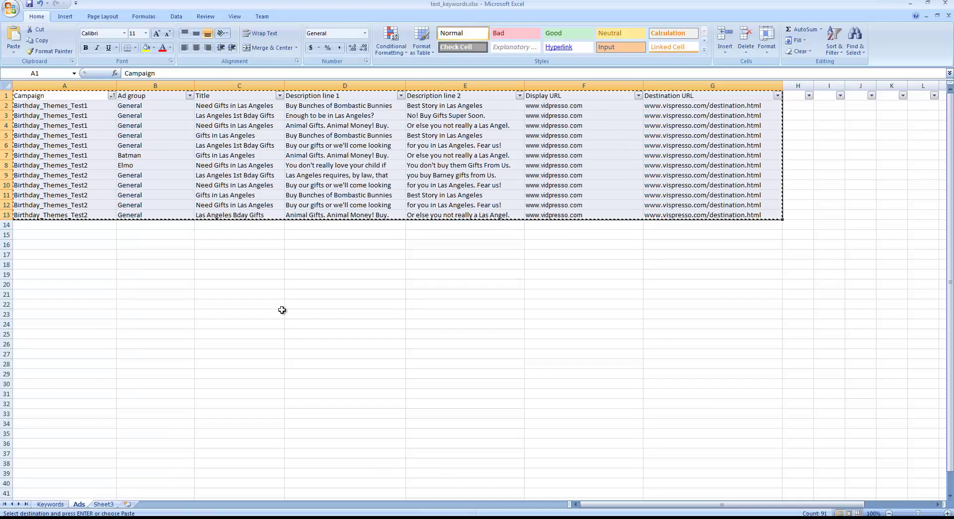
{"action": "left_click", "coordinate": [212, 332]}
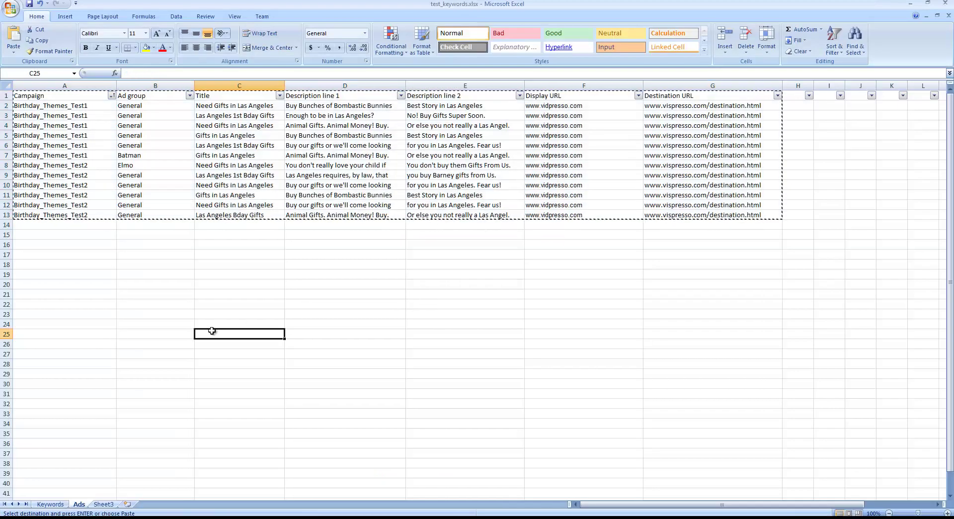
{"action": "left_click", "coordinate": [68, 504]}
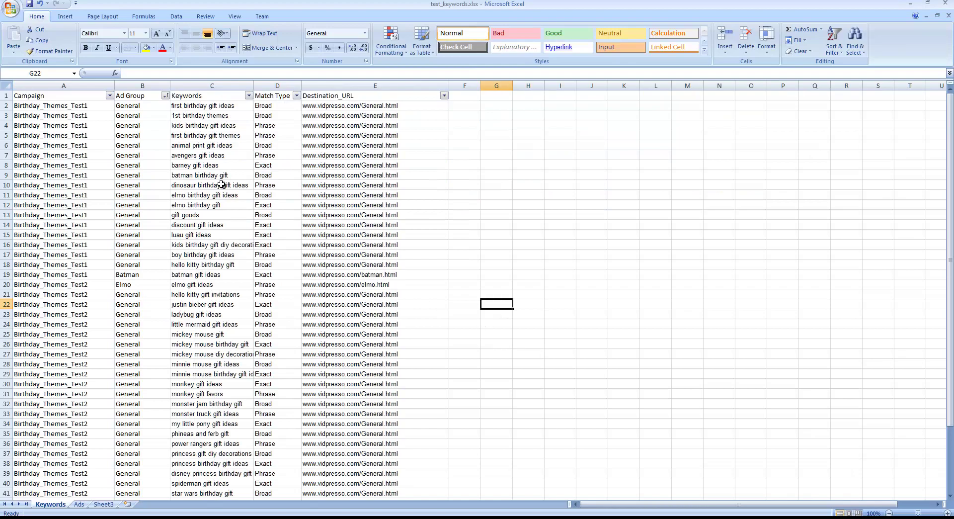
{"action": "left_click", "coordinate": [72, 127]}
{"action": "left_click", "coordinate": [72, 97]}
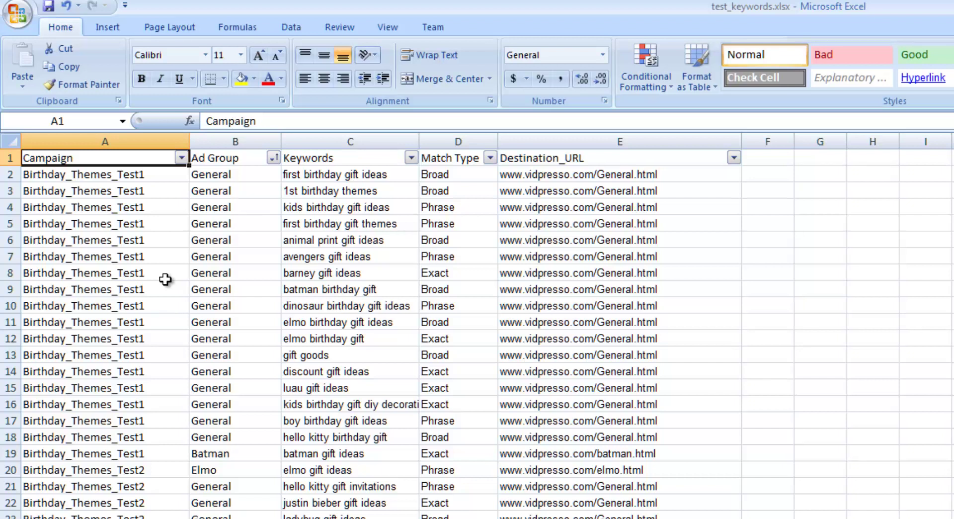
{"action": "key", "text": "ctrl+shift+Right"}
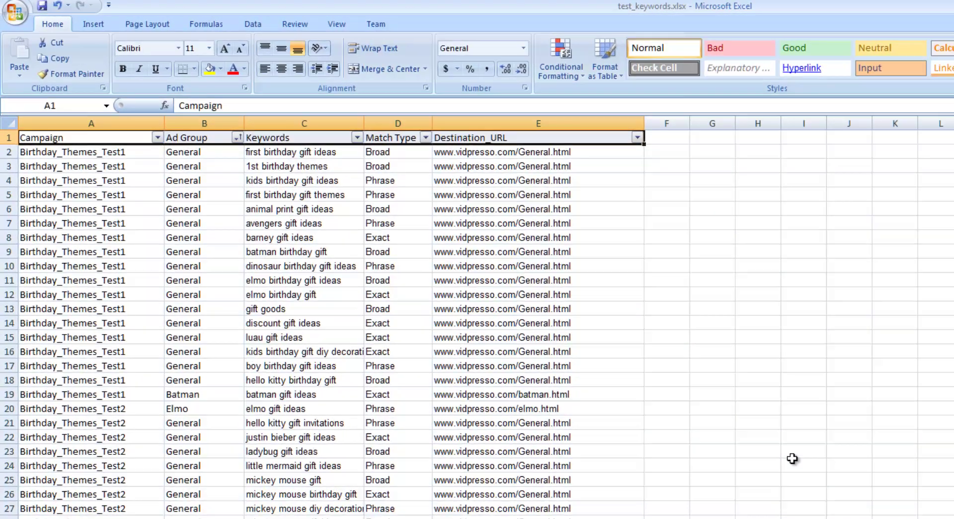
{"action": "key", "text": "ctrl+shift+Down"}
{"action": "key", "text": "ctrl+c"}
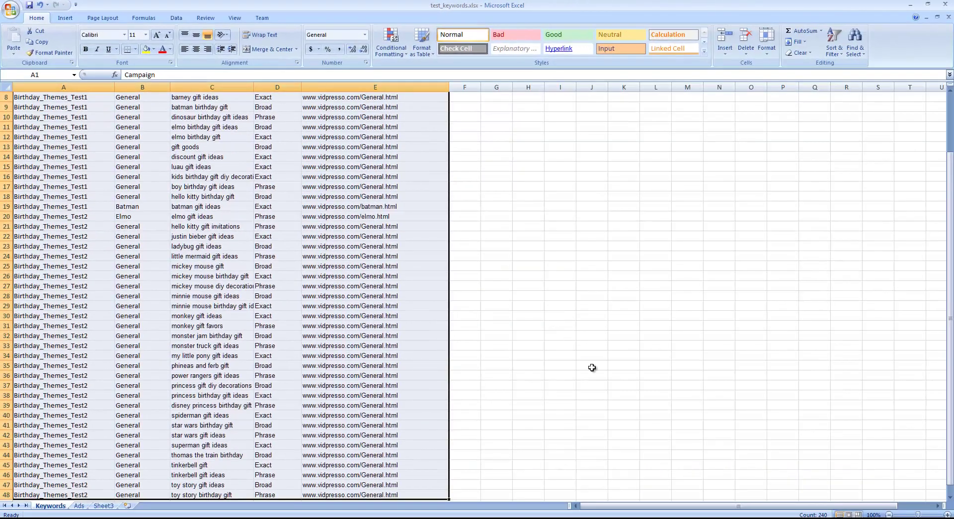
{"action": "key", "text": "alt+Tab"}
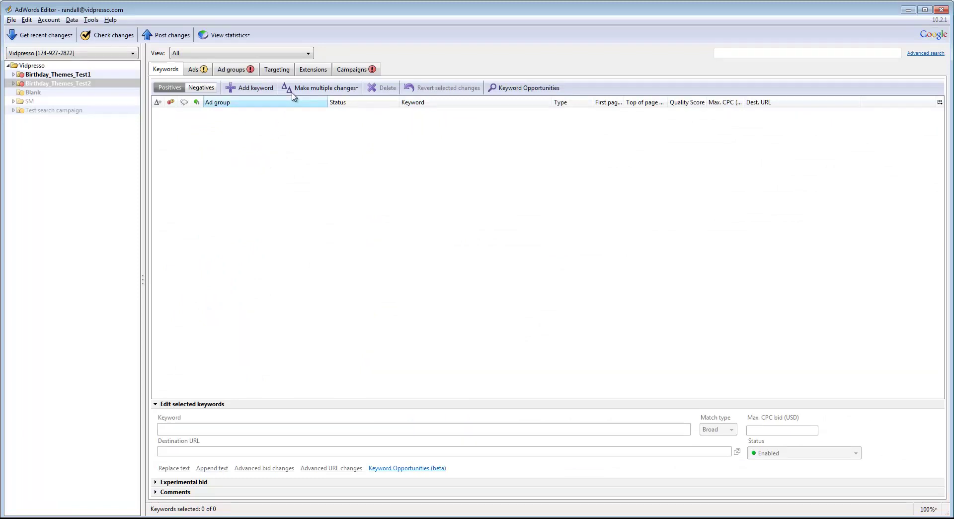
Paste the keyword table into Add/update multiple keywords with campaign/ad group columns and preview it.
{"action": "left_click", "coordinate": [326, 90]}
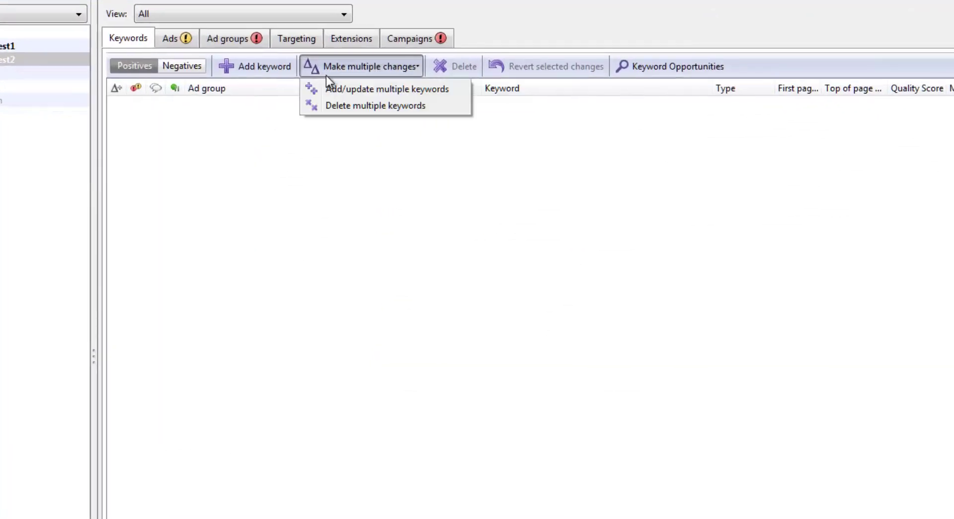
{"action": "left_click", "coordinate": [370, 92]}
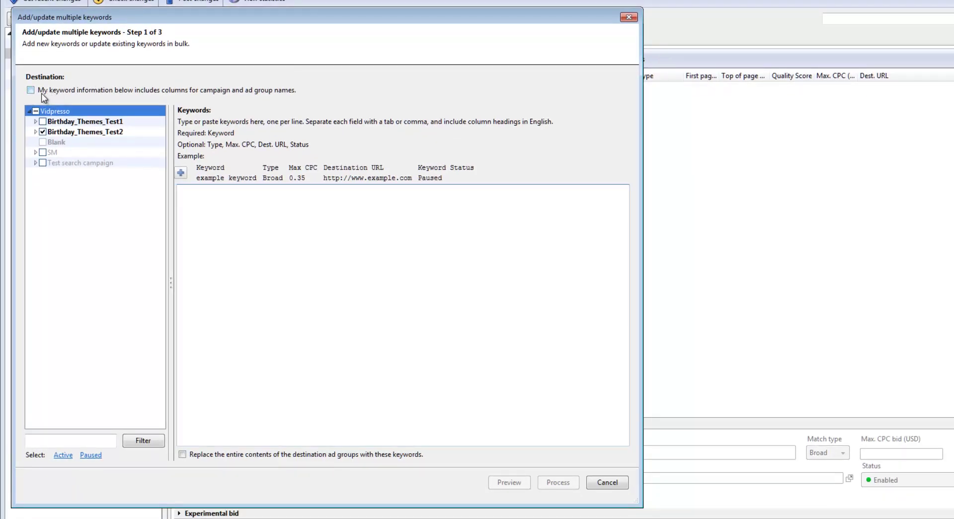
{"action": "left_click", "coordinate": [31, 90]}
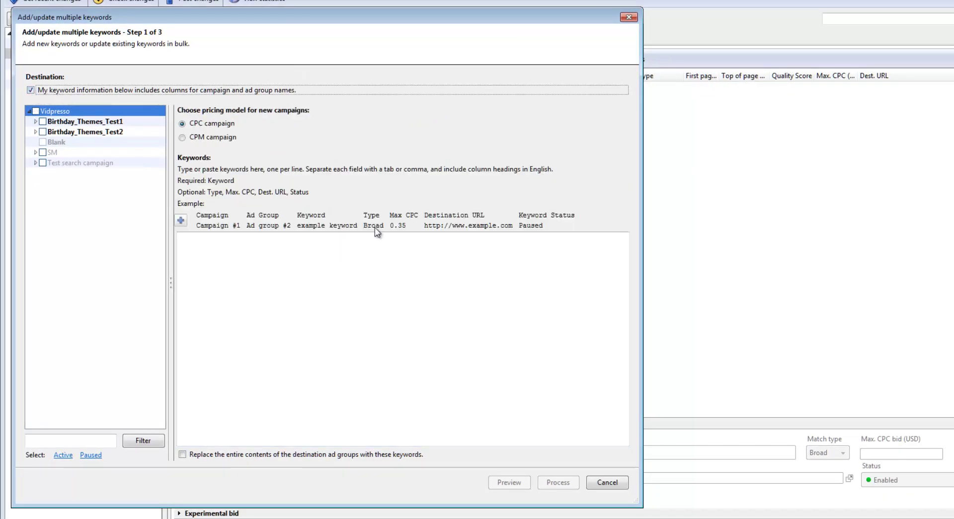
{"action": "left_click", "coordinate": [362, 279]}
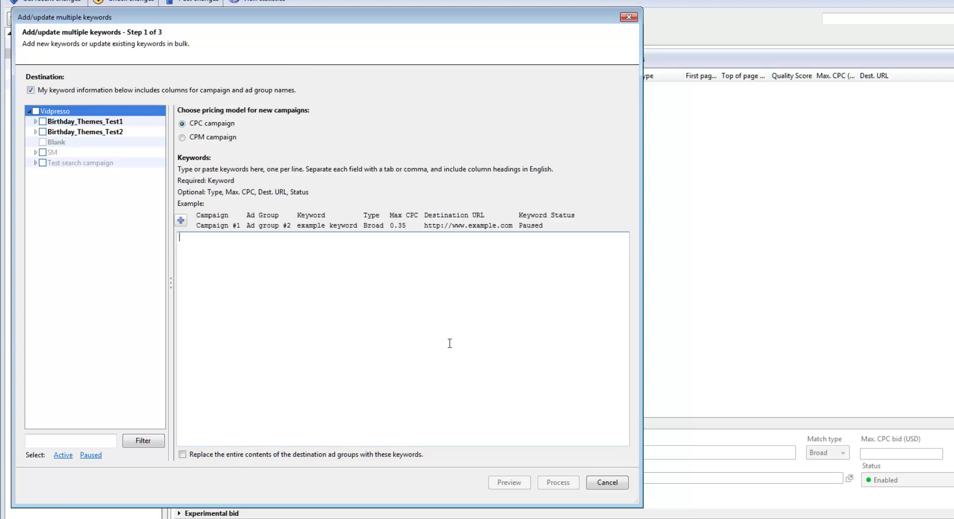
{"action": "key", "text": "ctrl+v"}
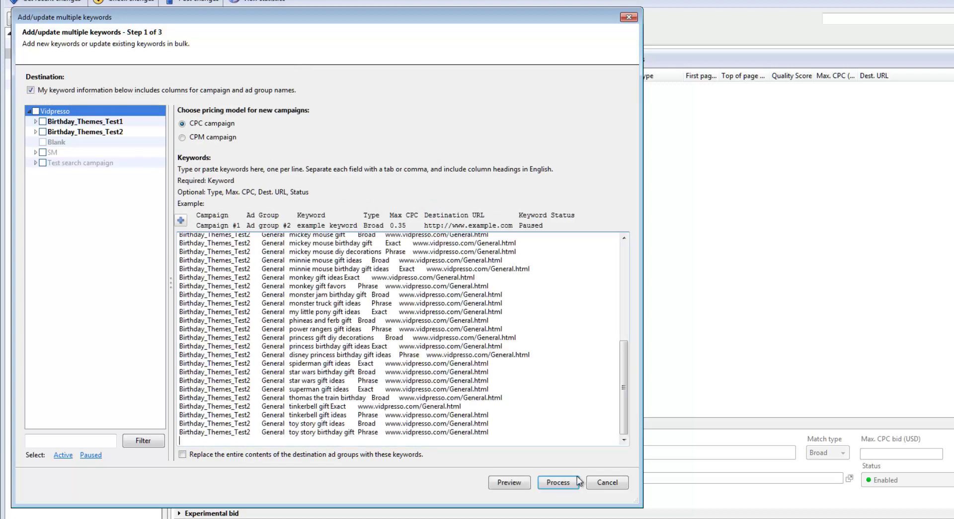
{"action": "left_click", "coordinate": [515, 483]}
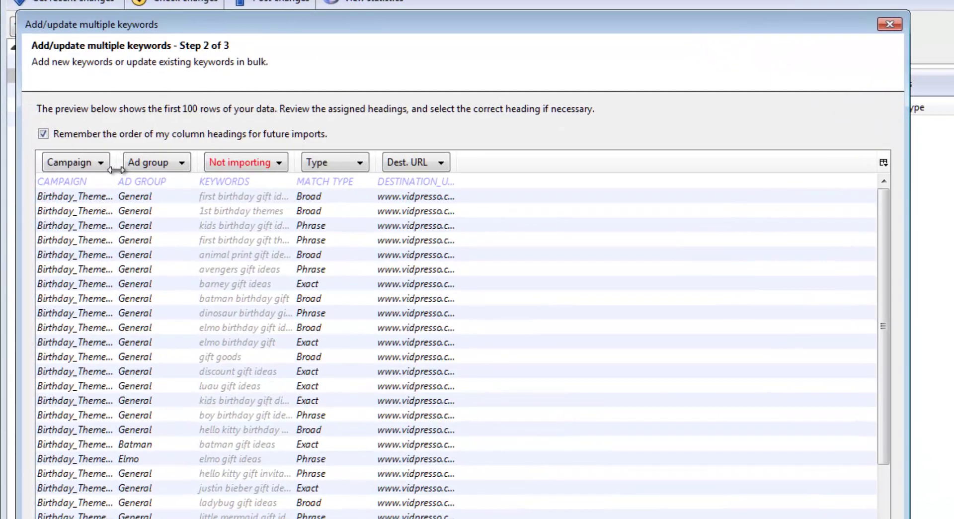
Map the keywords column to Keyword and process all 47 keywords.
{"action": "left_click_drag", "start_coordinate": [105, 152], "coordinate": [160, 151]}
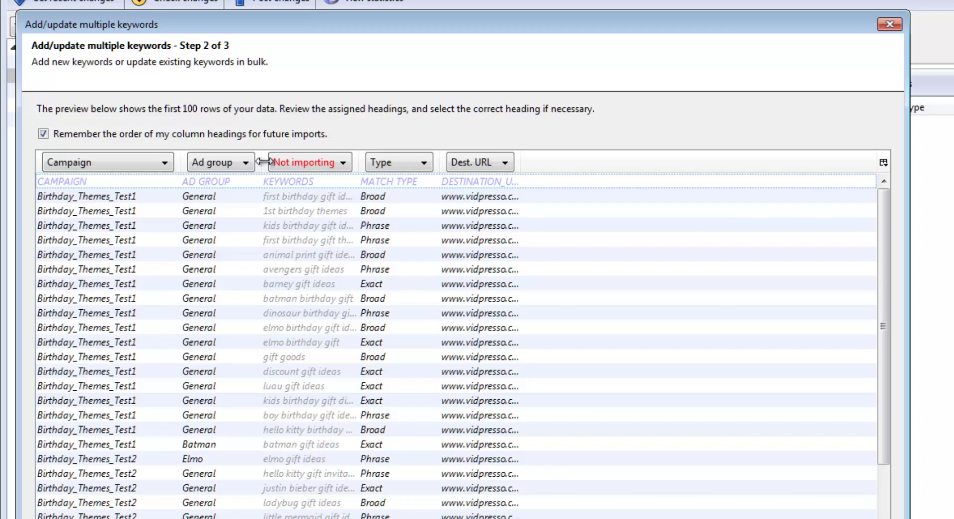
{"action": "left_click_drag", "start_coordinate": [258, 169], "coordinate": [309, 169]}
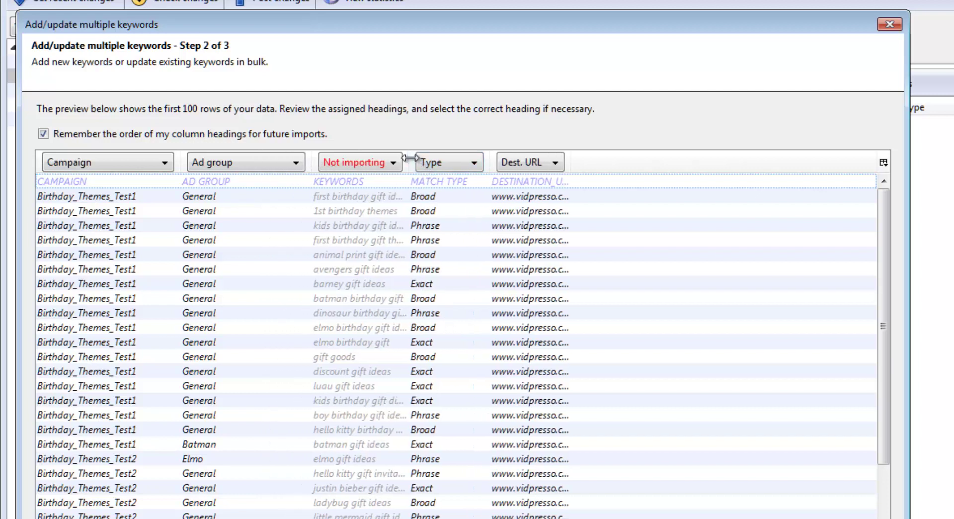
{"action": "left_click_drag", "start_coordinate": [411, 158], "coordinate": [474, 158]}
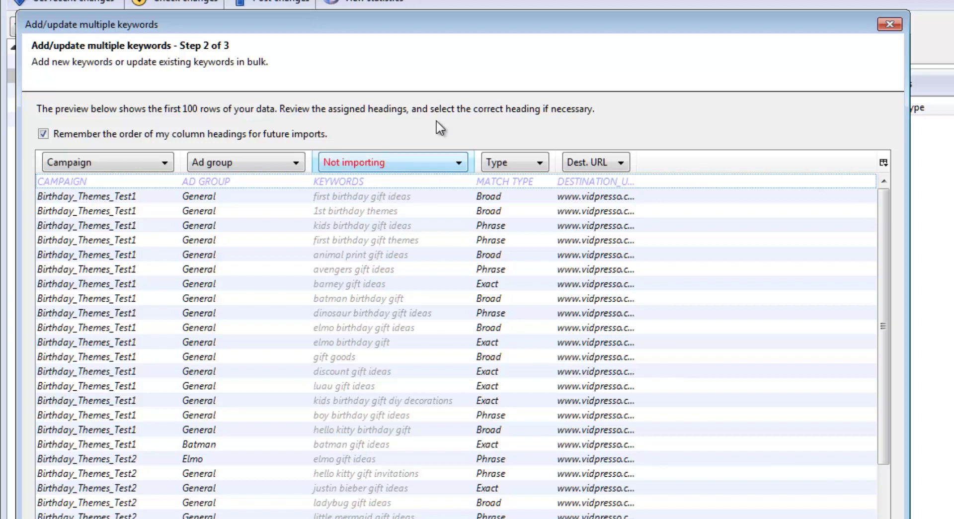
{"action": "left_click", "coordinate": [460, 164]}
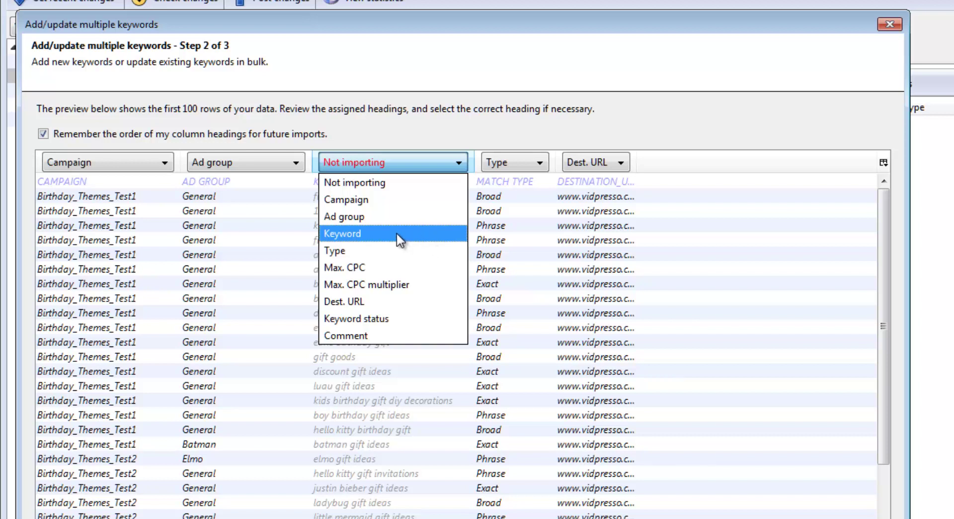
{"action": "left_click", "coordinate": [425, 233]}
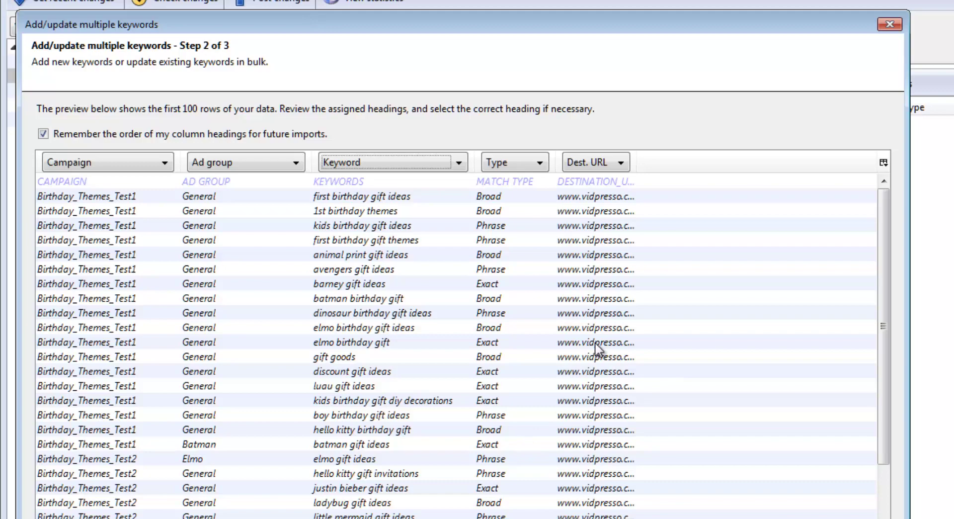
{"action": "left_click_drag", "start_coordinate": [630, 161], "coordinate": [769, 161]}
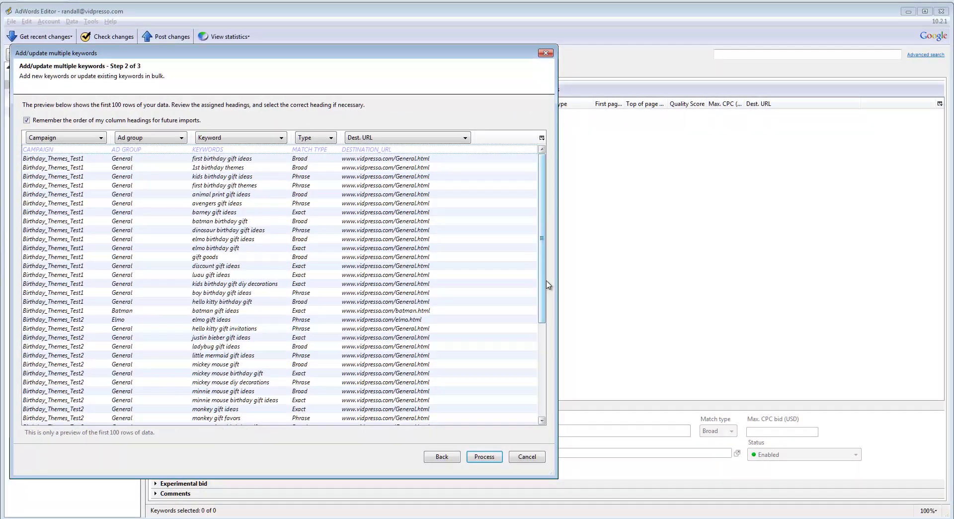
{"action": "left_click", "coordinate": [542, 355]}
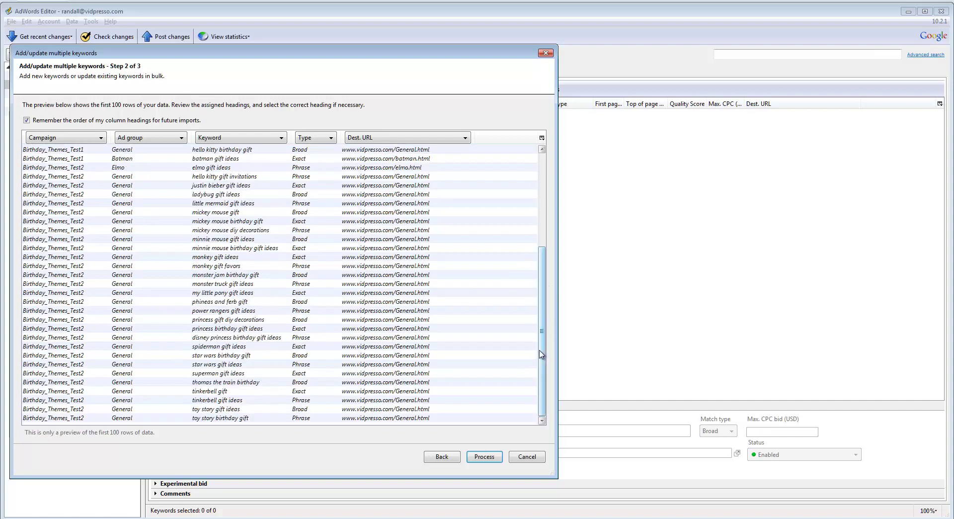
{"action": "scroll", "coordinate": [467, 327], "scroll_direction": "up", "scroll_amount": 4}
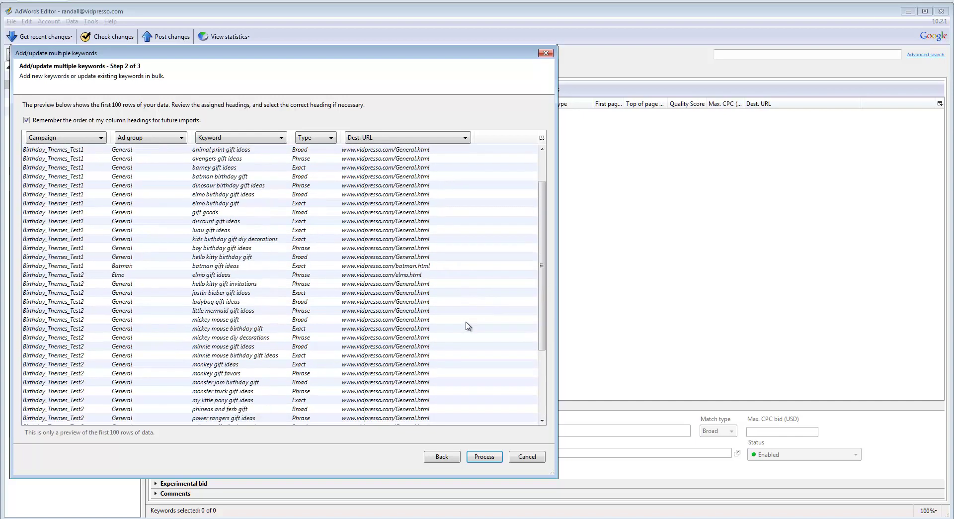
{"action": "left_click", "coordinate": [484, 456]}
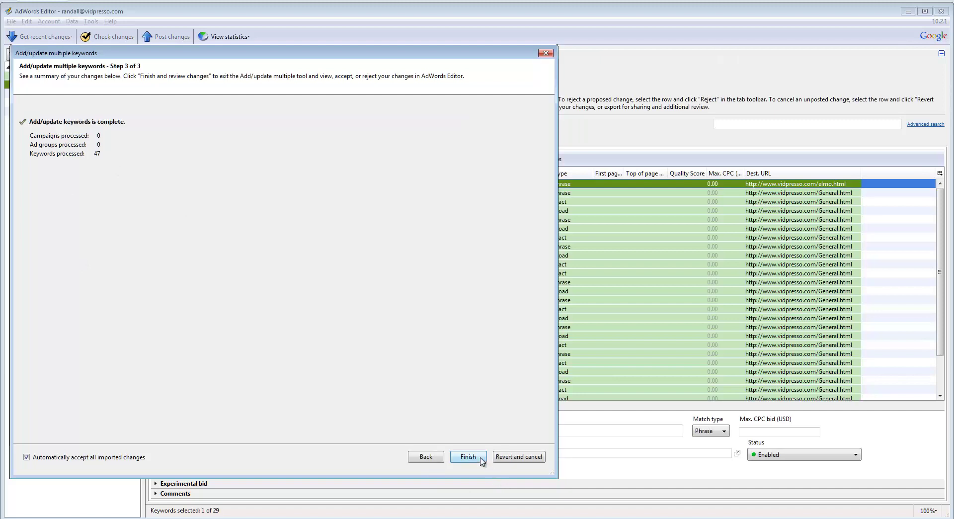
Complete the keyword import, then review the 18 Test1 and 29 Test2 pending keywords.
{"action": "left_click", "coordinate": [468, 457]}
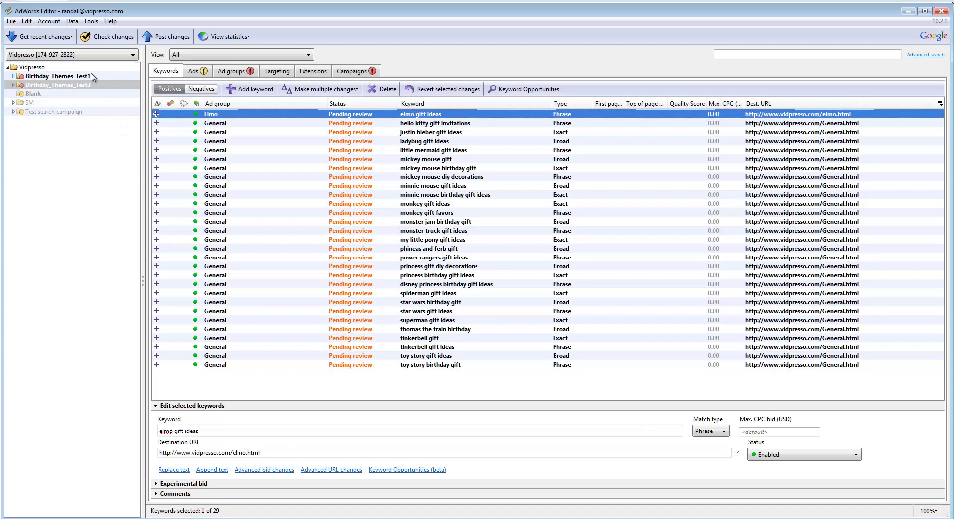
{"action": "left_click", "coordinate": [72, 77]}
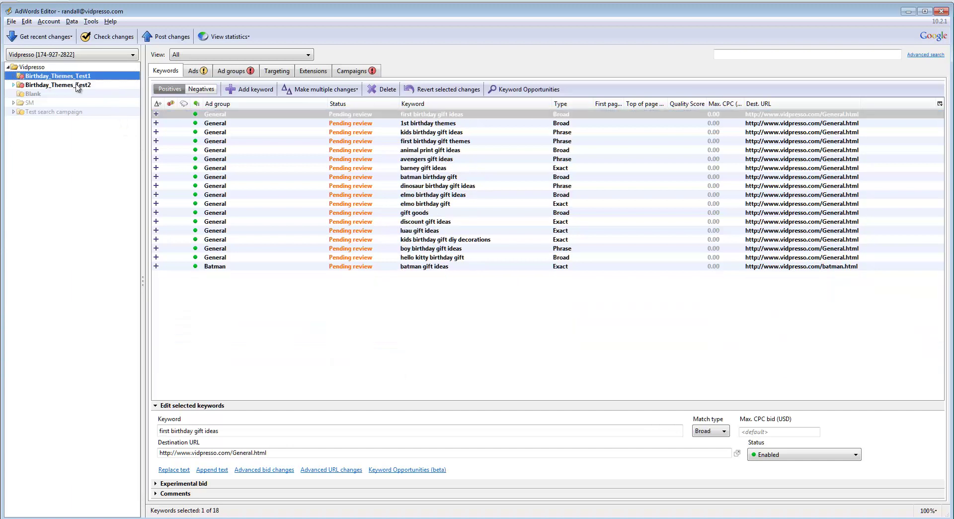
{"action": "left_click", "coordinate": [78, 86]}
{"action": "left_click", "coordinate": [74, 77]}
{"action": "left_click", "coordinate": [86, 84]}
Set the default max CPC bid of both Birthday_Themes_Test1 ad groups to 0.15.
{"action": "left_click", "coordinate": [226, 73]}
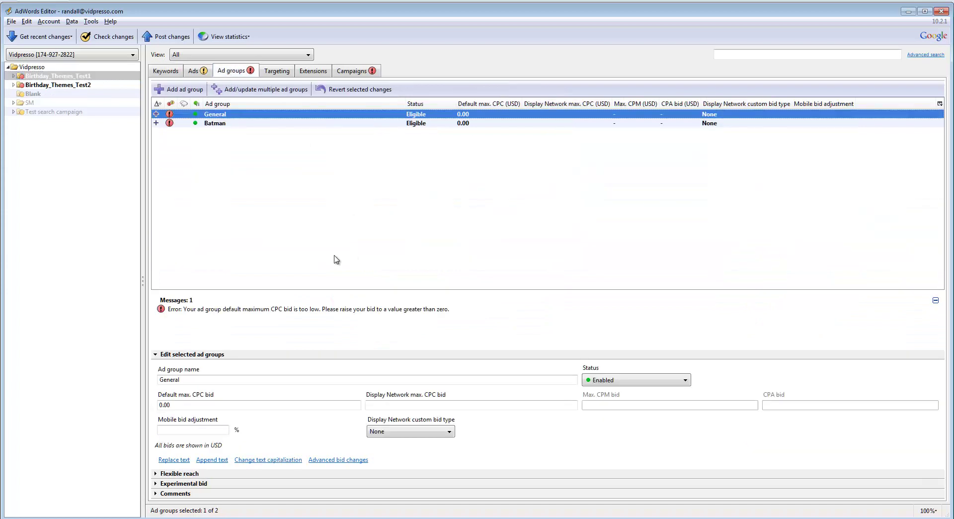
{"action": "left_click", "coordinate": [342, 124]}
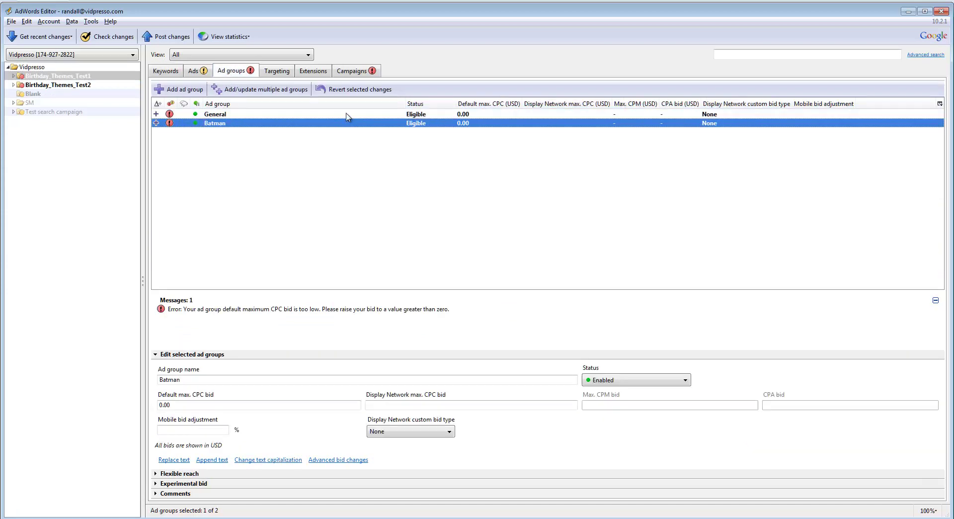
{"action": "left_click", "coordinate": [348, 115]}
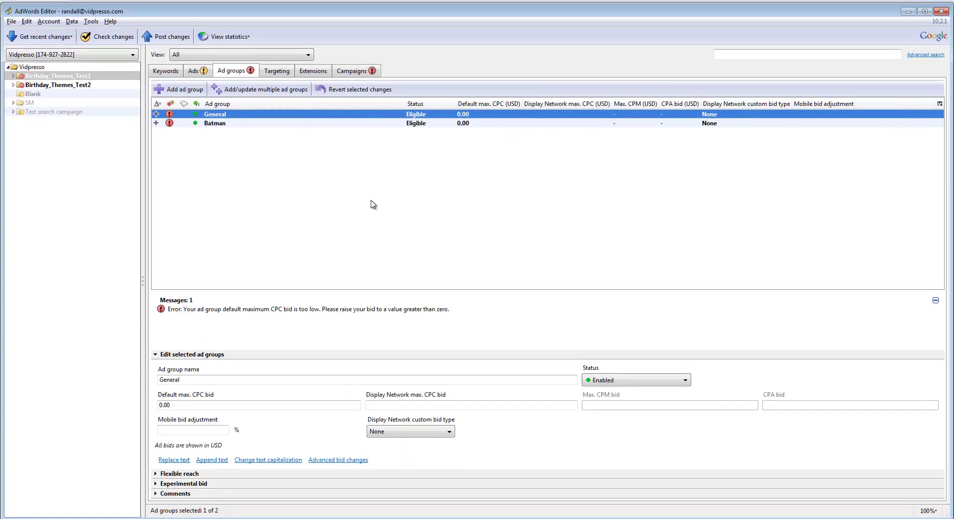
{"action": "key", "text": "ctrl+a"}
{"action": "left_click", "coordinate": [191, 405]}
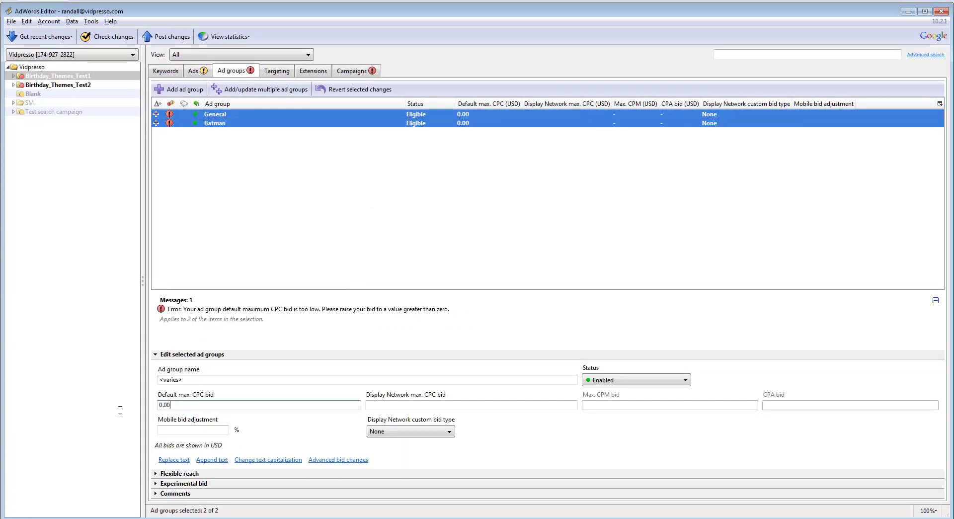
{"action": "key", "text": "ctrl+a"}
{"action": "type", "text": ".15"}
{"action": "left_click", "coordinate": [221, 204]}
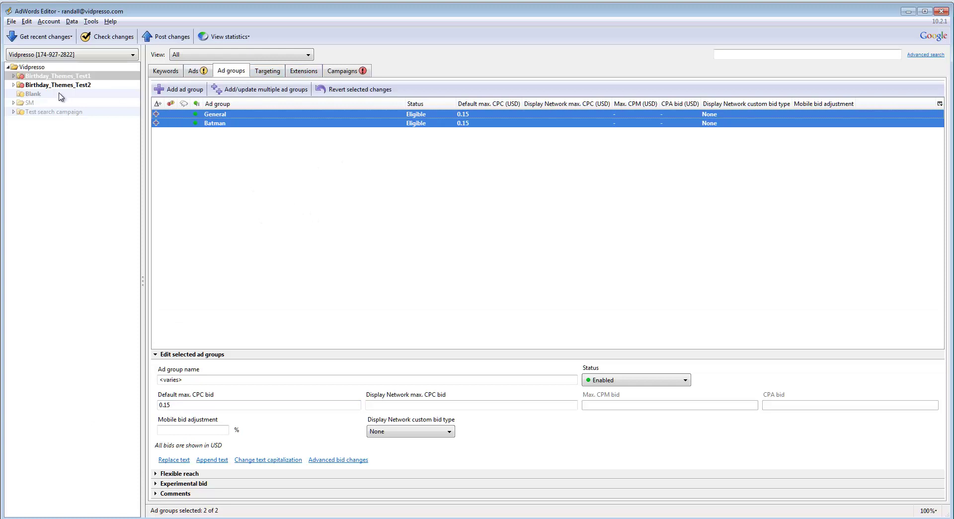
Set the default max CPC bid of Test2's Elmo and General ad groups to 0.15.
{"action": "left_click", "coordinate": [77, 85]}
{"action": "key", "text": "ctrl+a"}
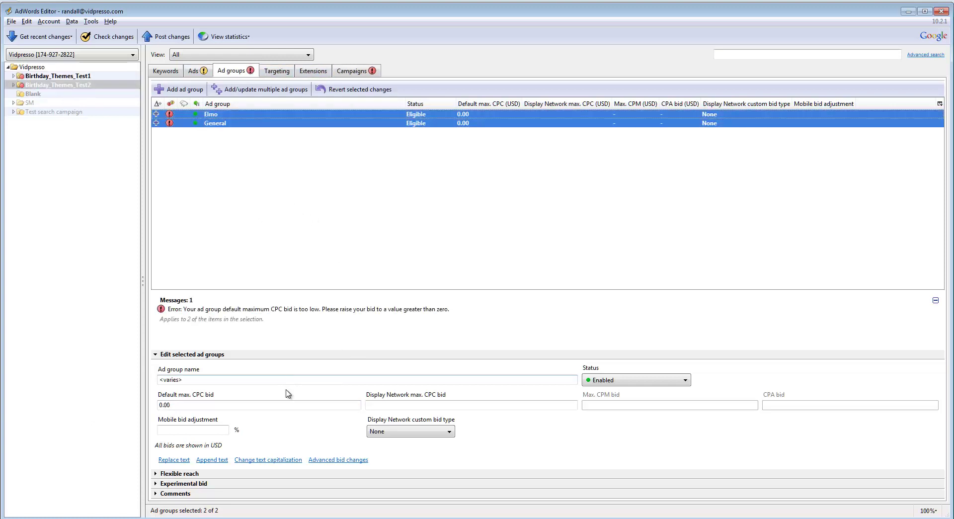
{"action": "left_click_drag", "start_coordinate": [216, 405], "coordinate": [114, 403]}
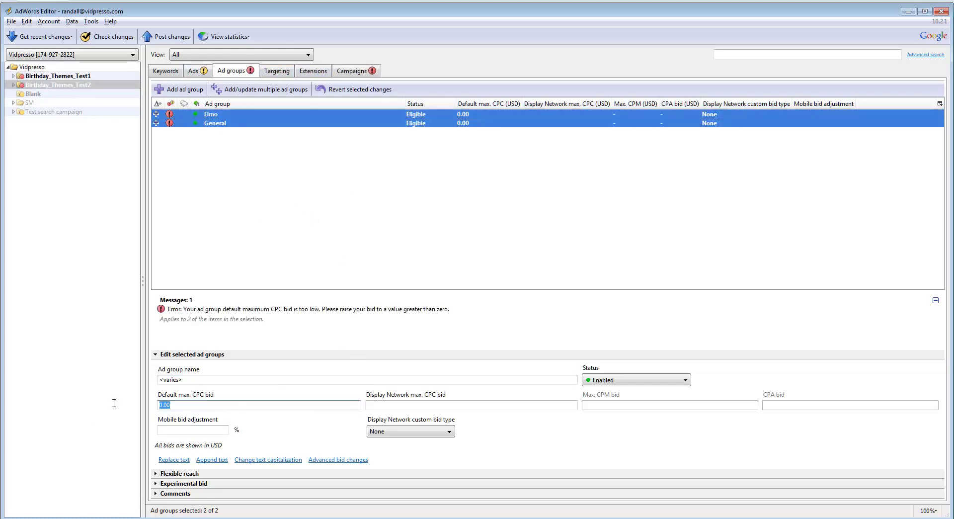
{"action": "type", "text": ".15"}
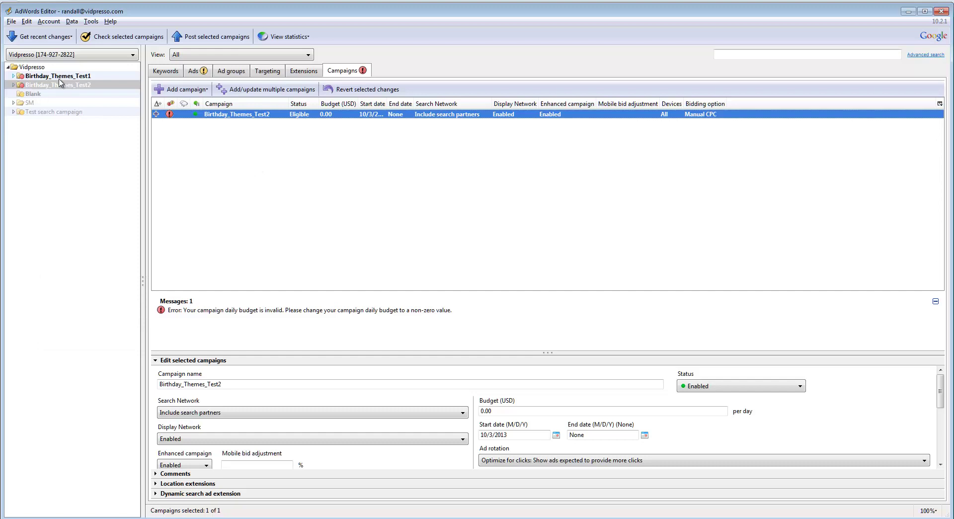
Select both Birthday_Themes campaigns in the campaign list and enter a 5.00 USD budget.
{"action": "left_click", "coordinate": [59, 77]}
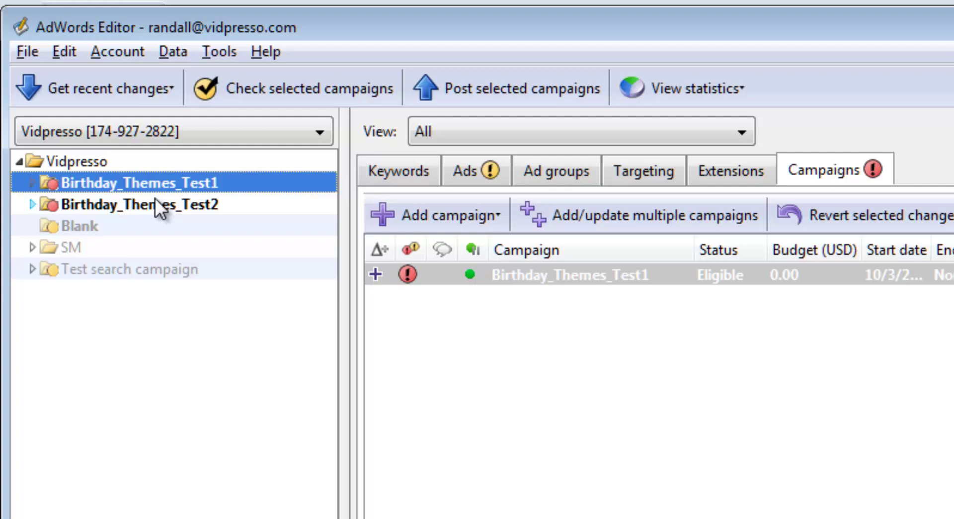
{"action": "left_click", "coordinate": [159, 203]}
{"action": "left_click", "coordinate": [169, 185]}
{"action": "left_click", "coordinate": [169, 195]}
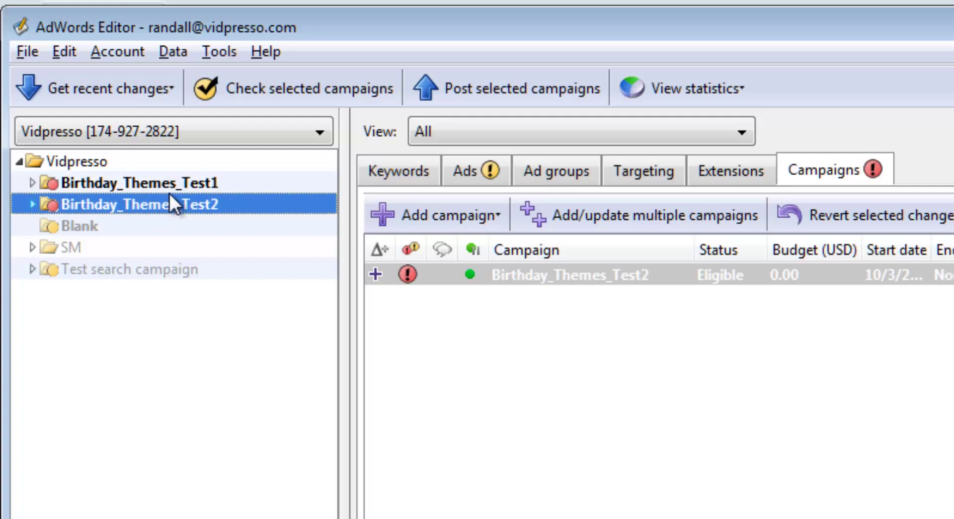
{"action": "left_click", "coordinate": [161, 160]}
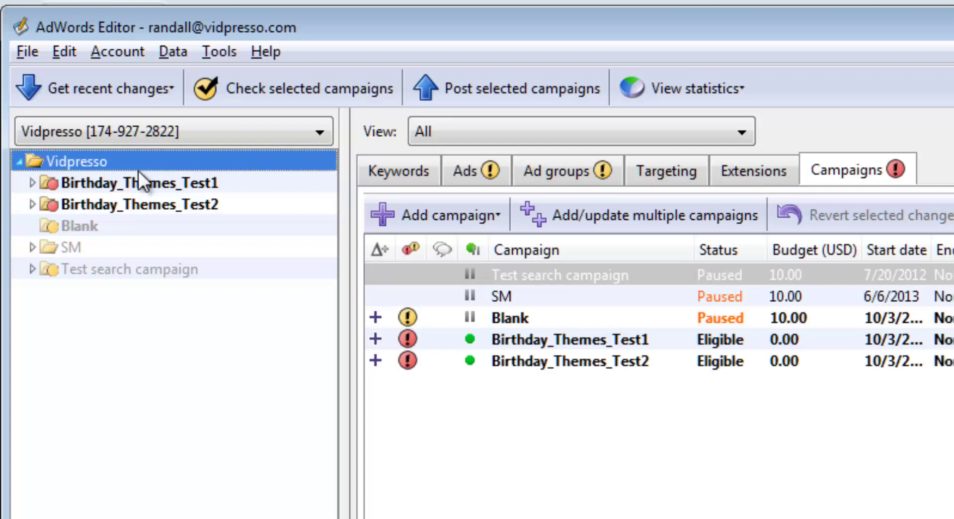
{"action": "left_click", "coordinate": [592, 342]}
{"action": "left_click", "coordinate": [600, 357], "text": "shift"}
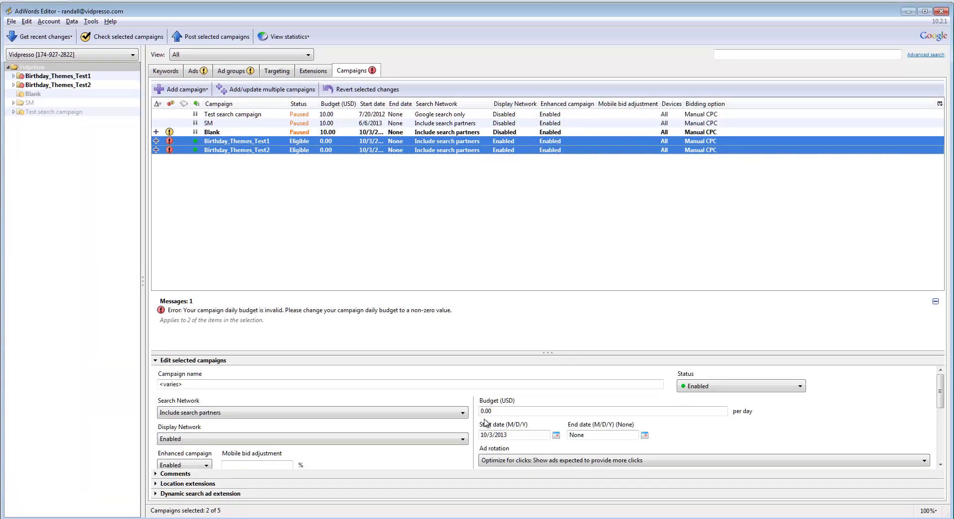
{"action": "left_click", "coordinate": [526, 412]}
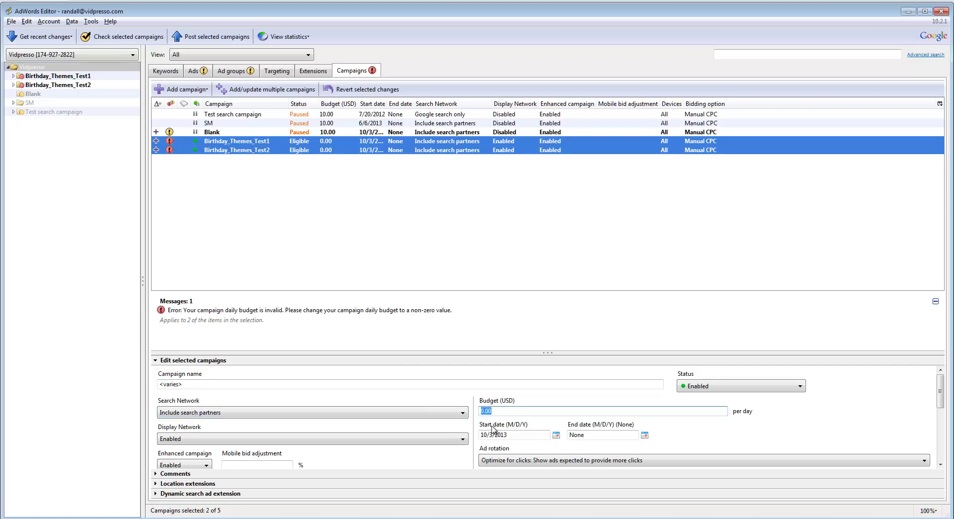
{"action": "type", "text": "5.00"}
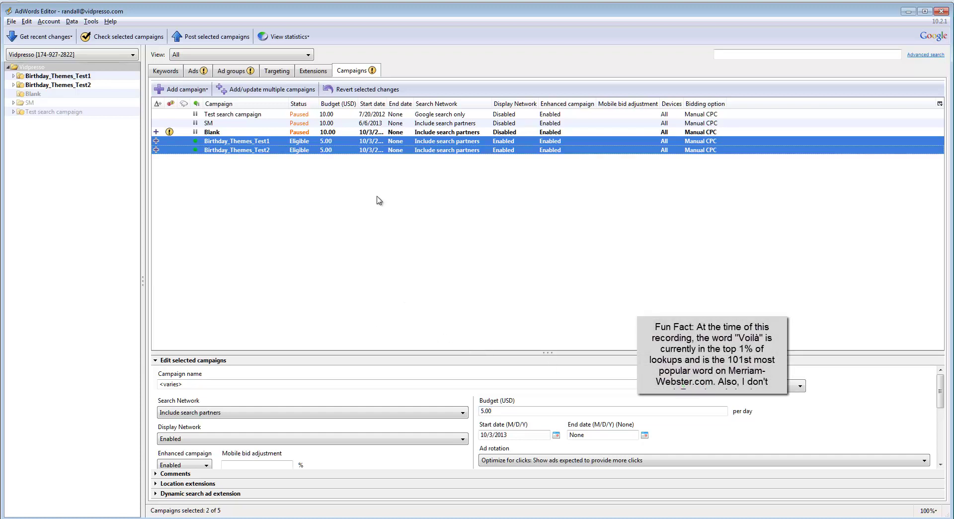
Trim 'Las Angeles 1st Bday Gifts' to 'Las Angeles 1st Bday Gift' in the first two flagged ads.
{"action": "left_click", "coordinate": [209, 75]}
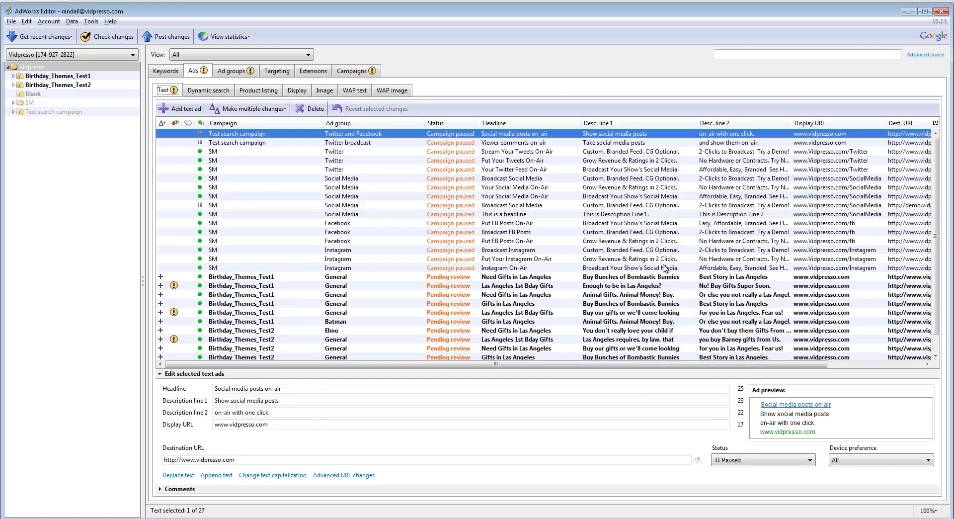
{"action": "scroll", "coordinate": [941, 269], "scroll_direction": "down", "scroll_amount": 1}
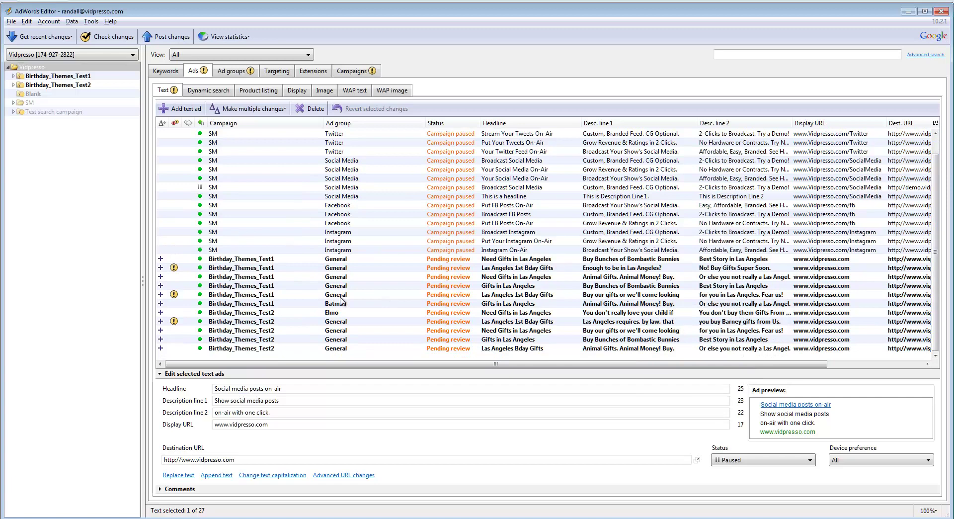
{"action": "left_click", "coordinate": [246, 269]}
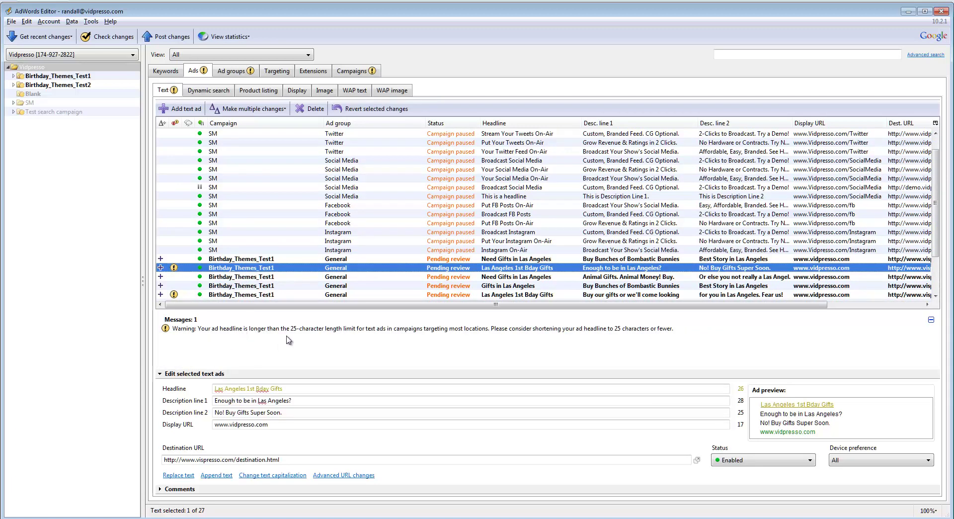
{"action": "left_click", "coordinate": [320, 391]}
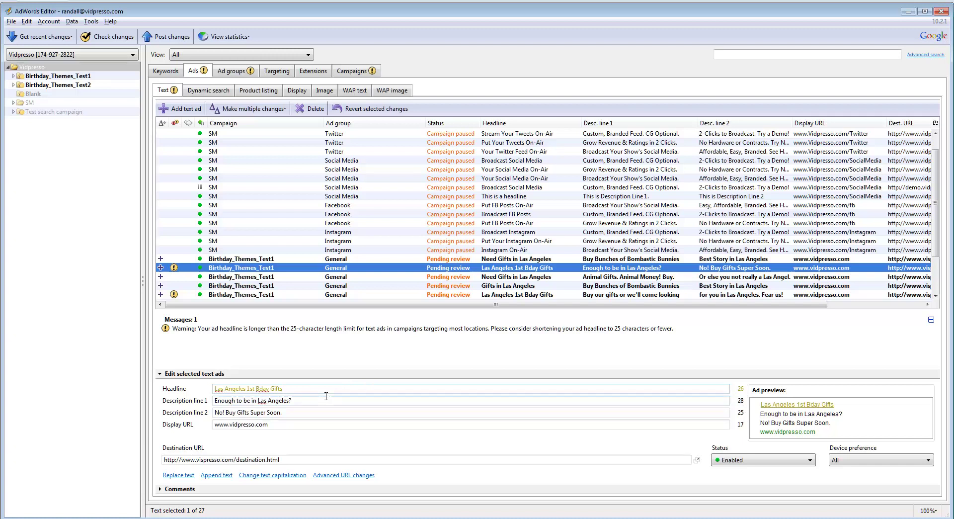
{"action": "key", "text": "BackSpace"}
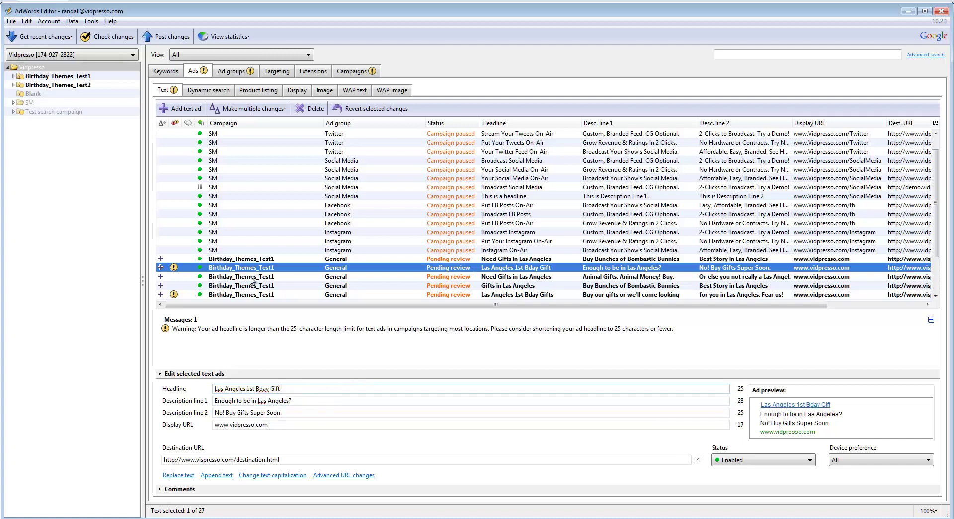
{"action": "left_click", "coordinate": [254, 297]}
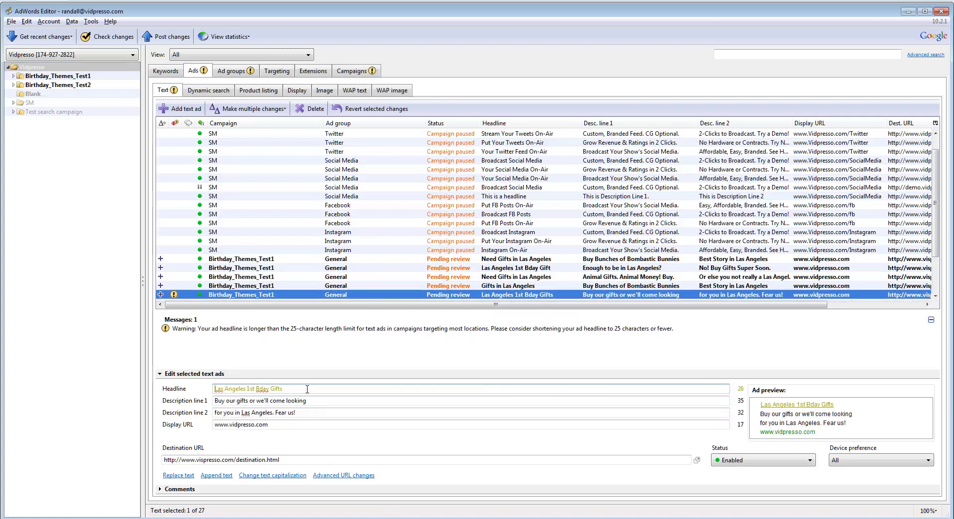
{"action": "key", "text": "BackSpace"}
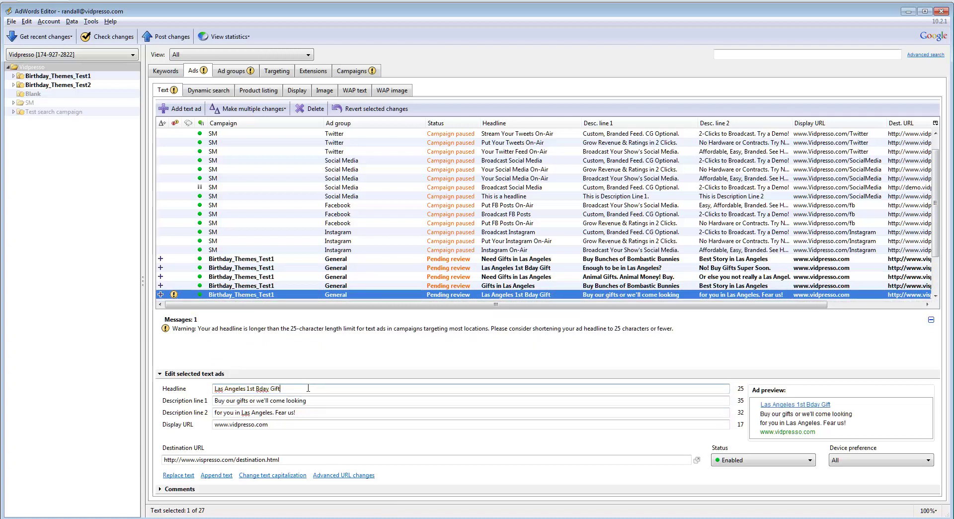
{"action": "left_click", "coordinate": [304, 269]}
Shorten the Birthday_Themes_Test2 ad's headline the same way and check the edited ads.
{"action": "left_click", "coordinate": [237, 322]}
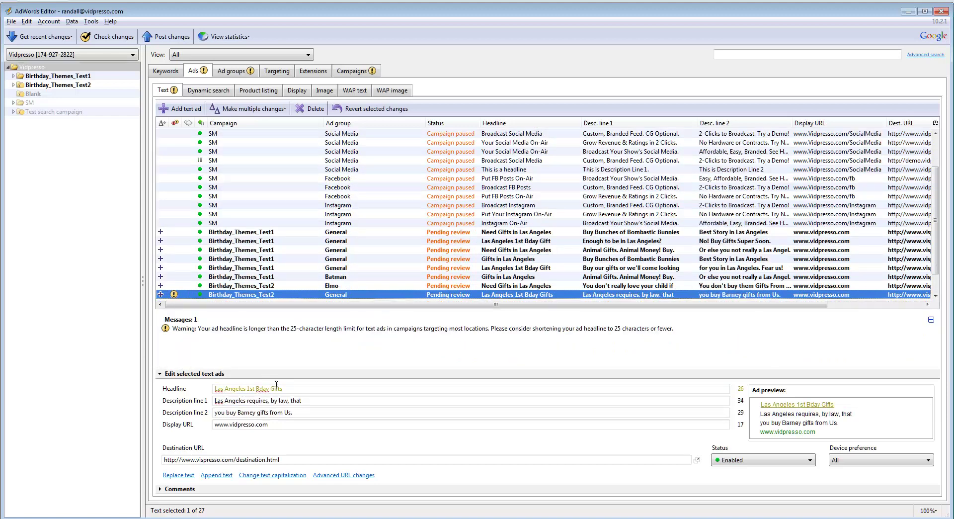
{"action": "left_click", "coordinate": [292, 388]}
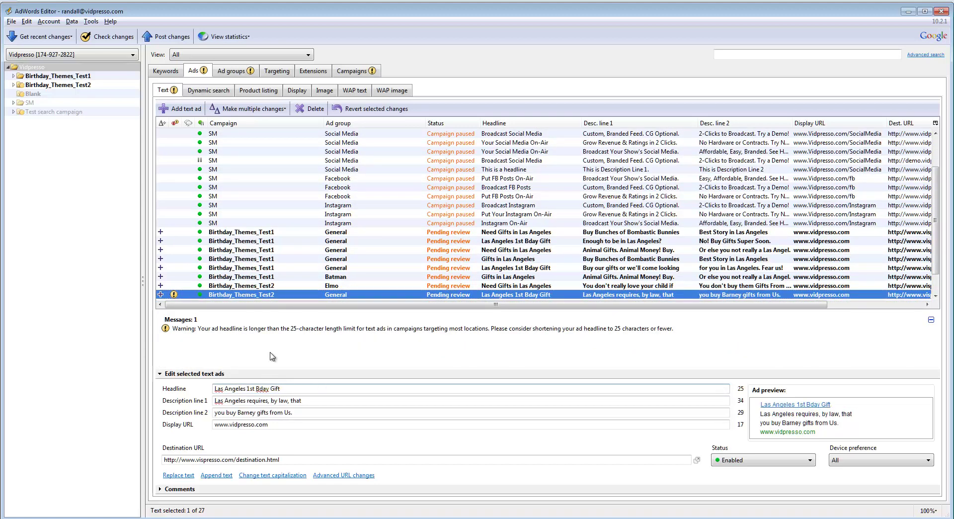
{"action": "left_click", "coordinate": [297, 223]}
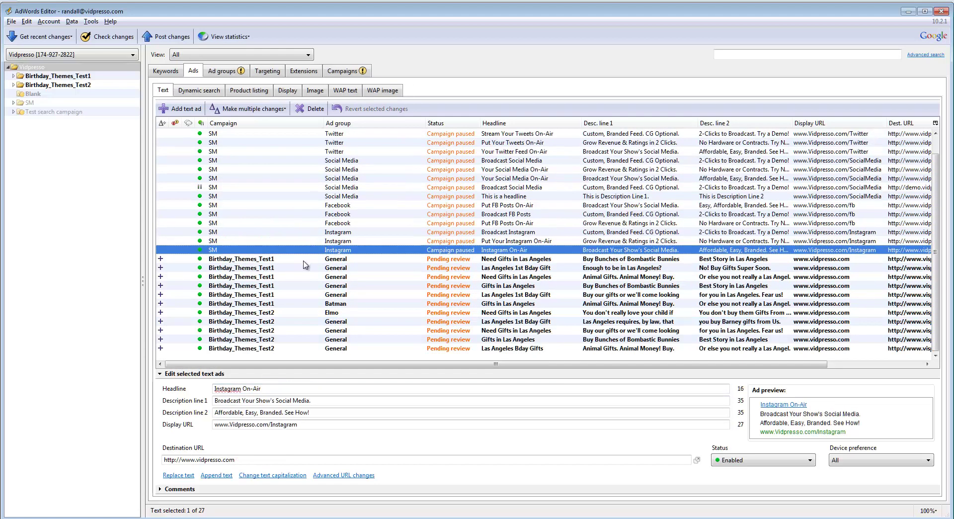
{"action": "left_click", "coordinate": [318, 287]}
{"action": "scroll", "coordinate": [305, 326], "scroll_direction": "up", "scroll_amount": 1}
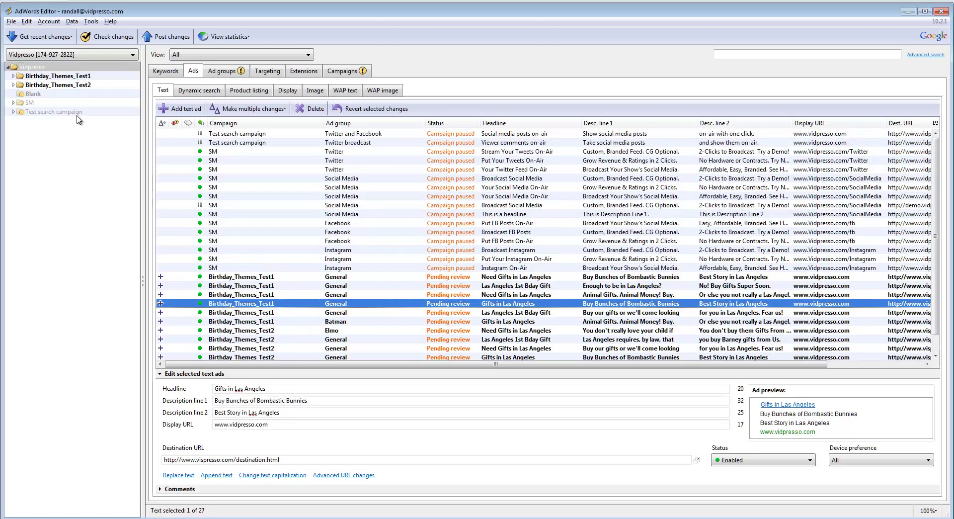
{"action": "left_click", "coordinate": [84, 85]}
Filter the ad grid to Birthday_Themes_Test1's six ads and narrow the Headline column.
{"action": "left_click", "coordinate": [87, 77]}
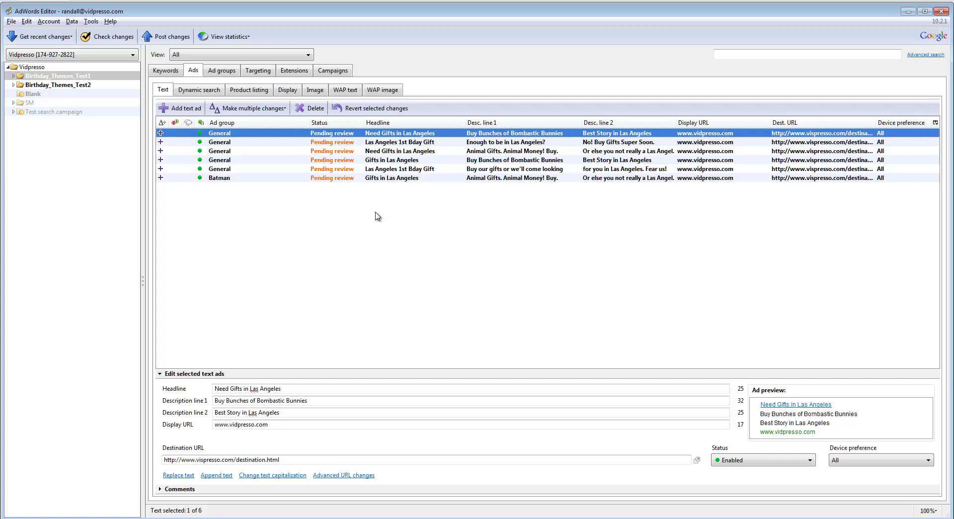
{"action": "left_click_drag", "start_coordinate": [466, 123], "coordinate": [463, 123]}
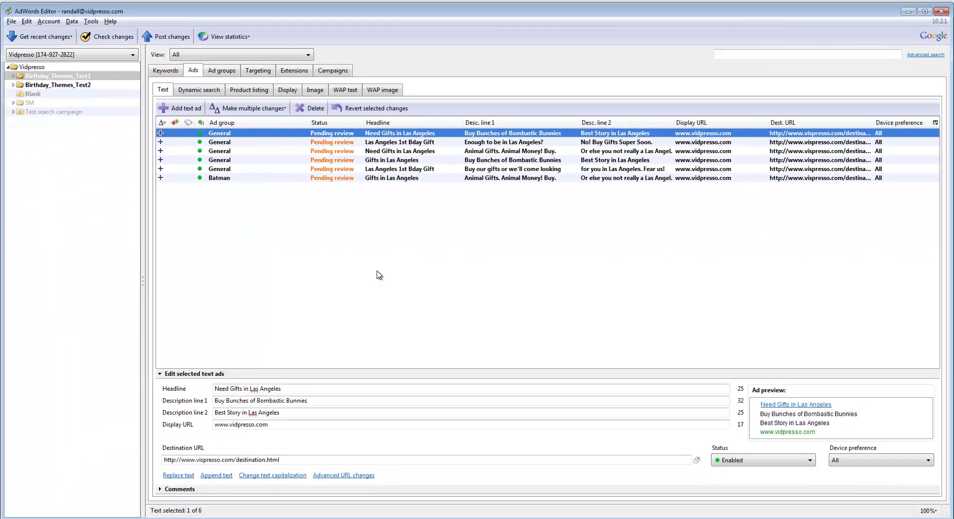
Replace 'Las' with 'Los' in the first Test1 ad so it reads 'Need Gifts in Los Angeles'.
{"action": "left_click", "coordinate": [179, 476]}
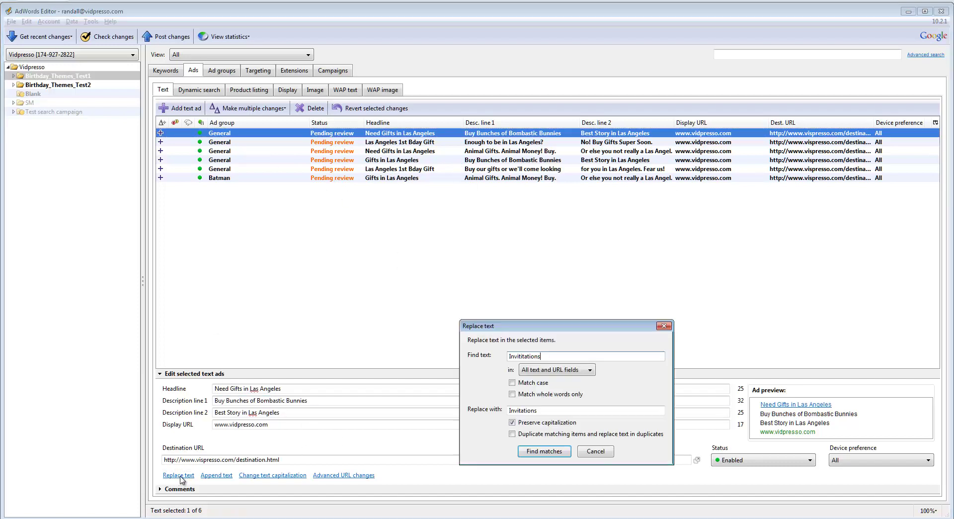
{"action": "left_click_drag", "start_coordinate": [628, 327], "coordinate": [615, 228]}
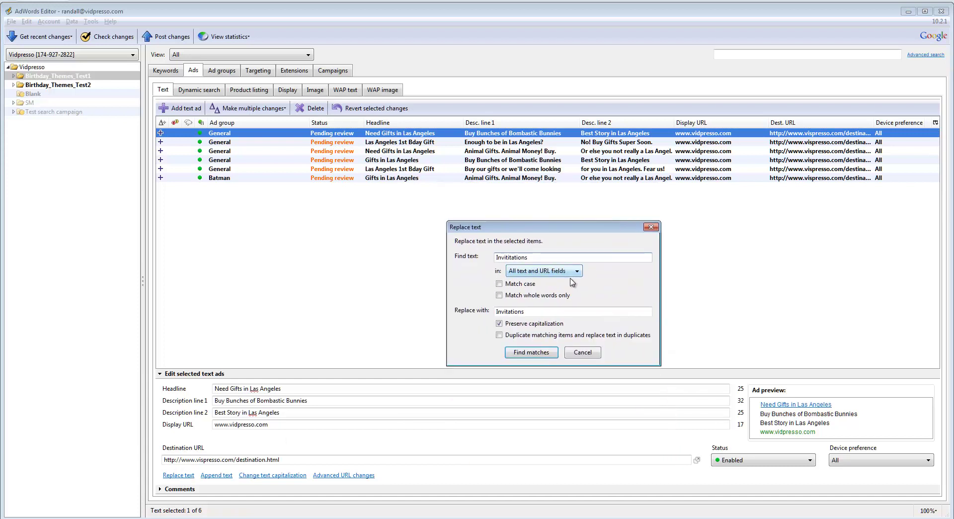
{"action": "left_click_drag", "start_coordinate": [546, 257], "coordinate": [441, 257]}
{"action": "type", "text": "Las"}
{"action": "left_click_drag", "start_coordinate": [591, 311], "coordinate": [459, 321]}
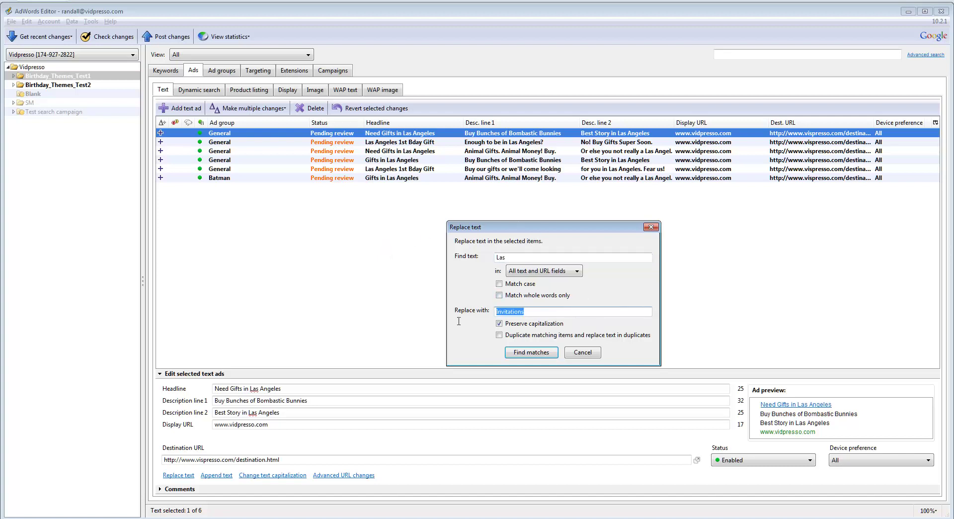
{"action": "key", "text": "BackSpace"}
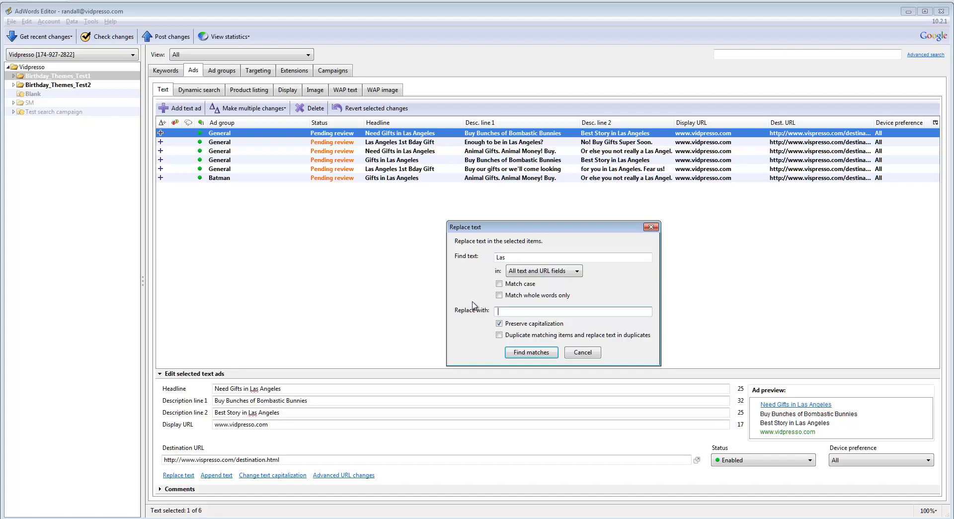
{"action": "key", "text": "shift+Tab"}
{"action": "key", "text": "Tab"}
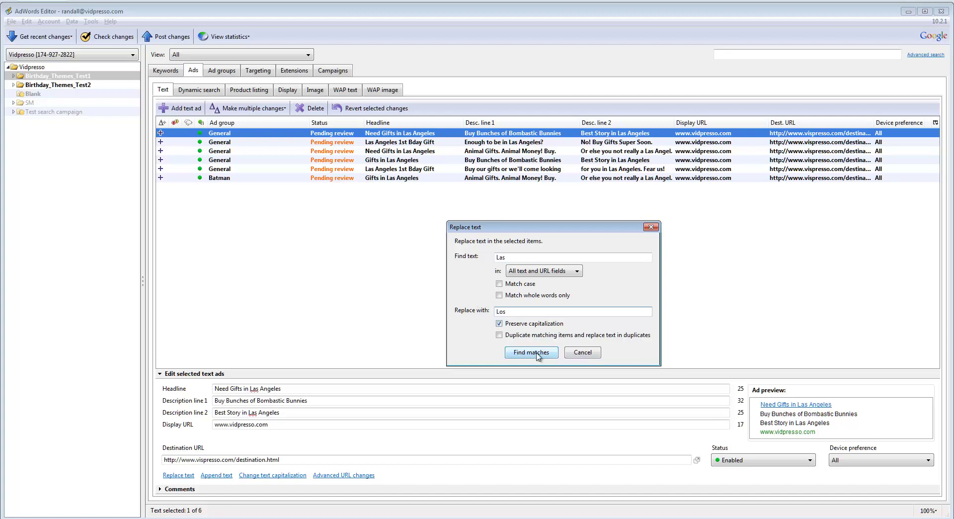
{"action": "left_click", "coordinate": [536, 353]}
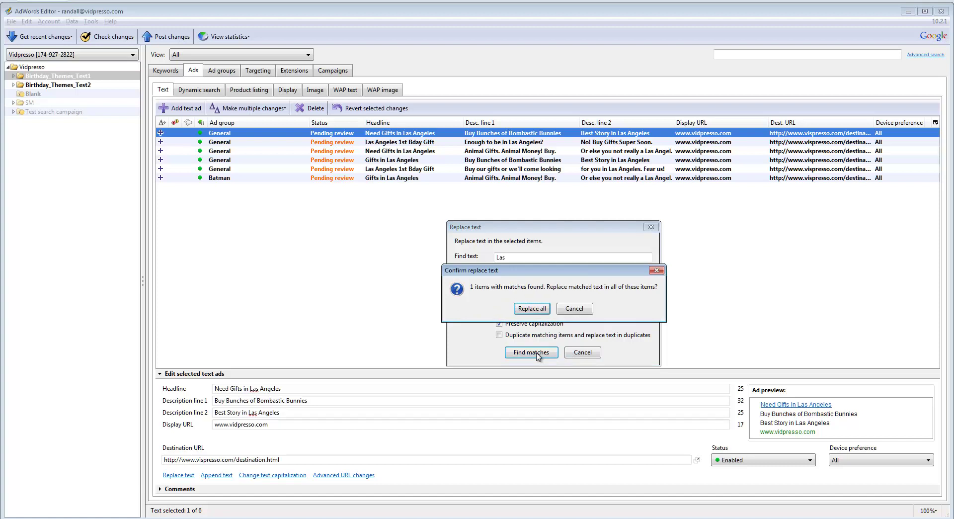
{"action": "left_click", "coordinate": [533, 309]}
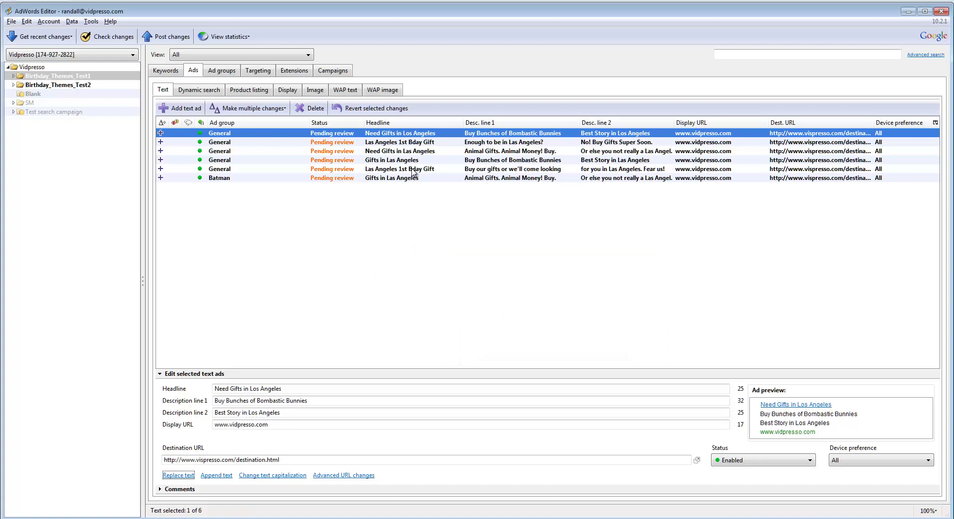
Select all eleven Birthday_Themes ads across every campaign.
{"action": "left_click", "coordinate": [431, 133]}
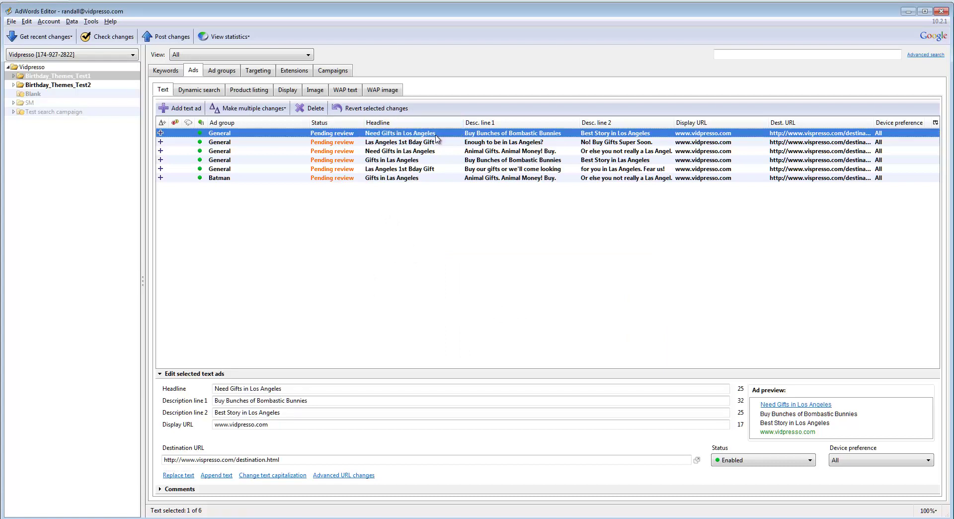
{"action": "left_click", "coordinate": [450, 142]}
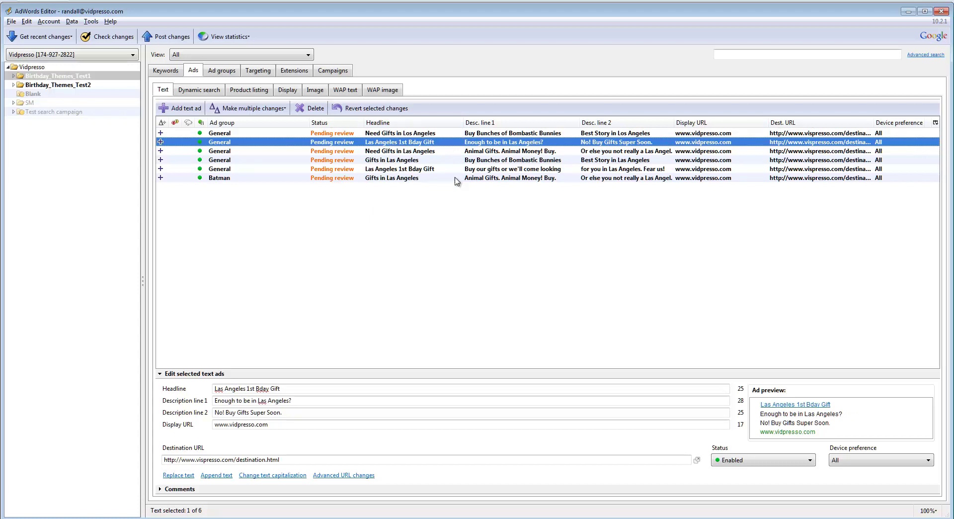
{"action": "left_click", "coordinate": [453, 178], "text": "shift"}
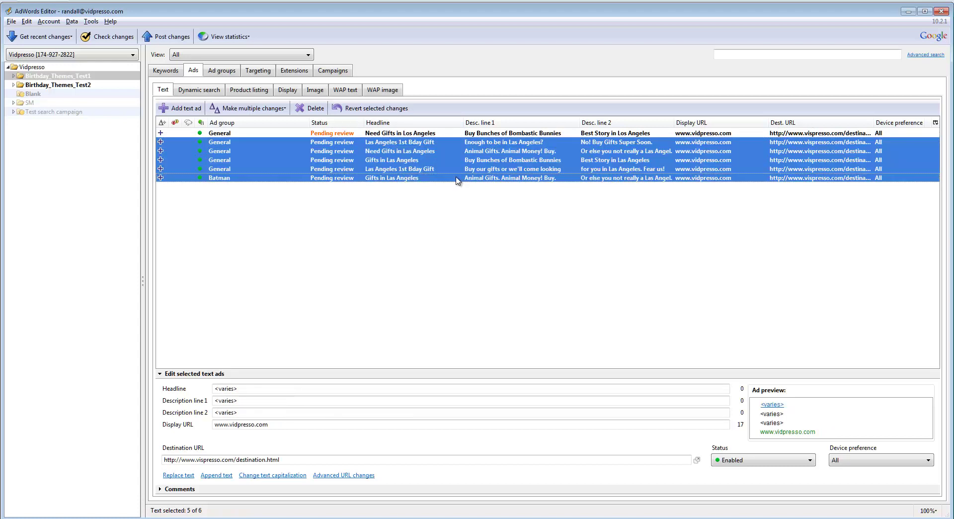
{"action": "left_click", "coordinate": [80, 67]}
{"action": "left_click", "coordinate": [461, 294]}
{"action": "scroll", "coordinate": [461, 294], "scroll_direction": "down", "scroll_amount": 1}
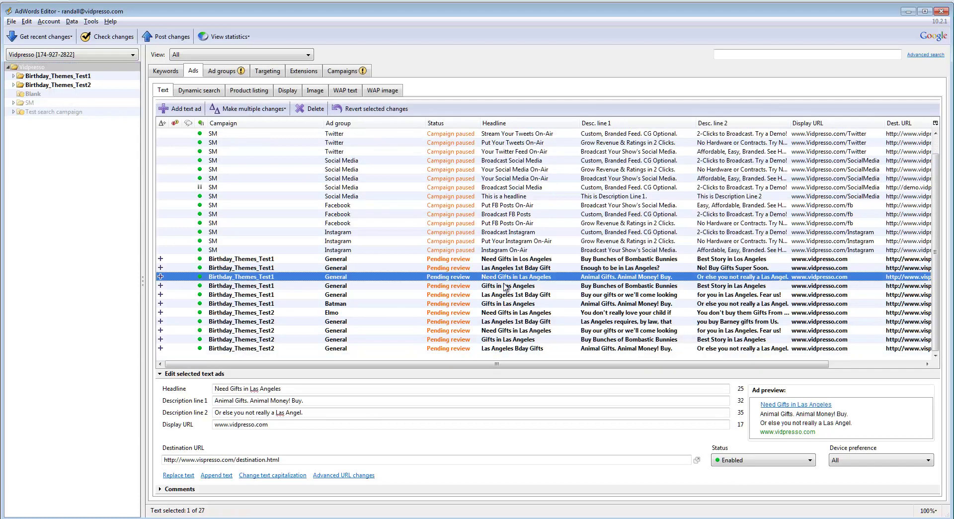
{"action": "left_click", "coordinate": [296, 260]}
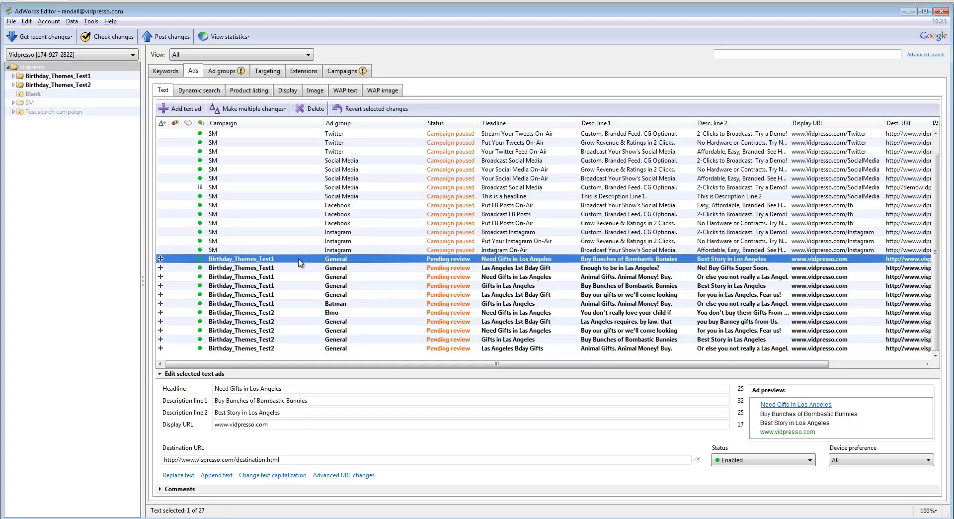
{"action": "left_click", "coordinate": [380, 349], "text": "shift"}
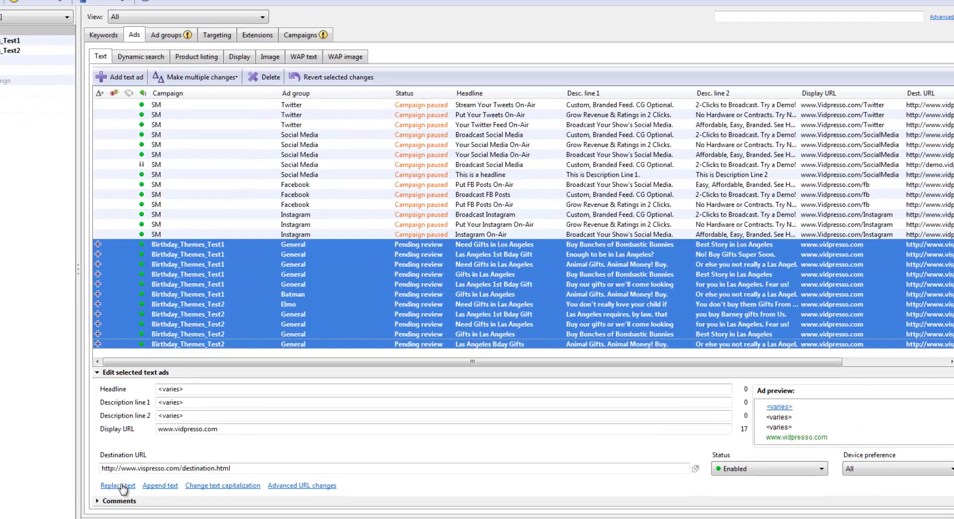
Replace 'Las' with 'Los' in all selected ads, verify them, and reselect Test1.
{"action": "left_click", "coordinate": [179, 475]}
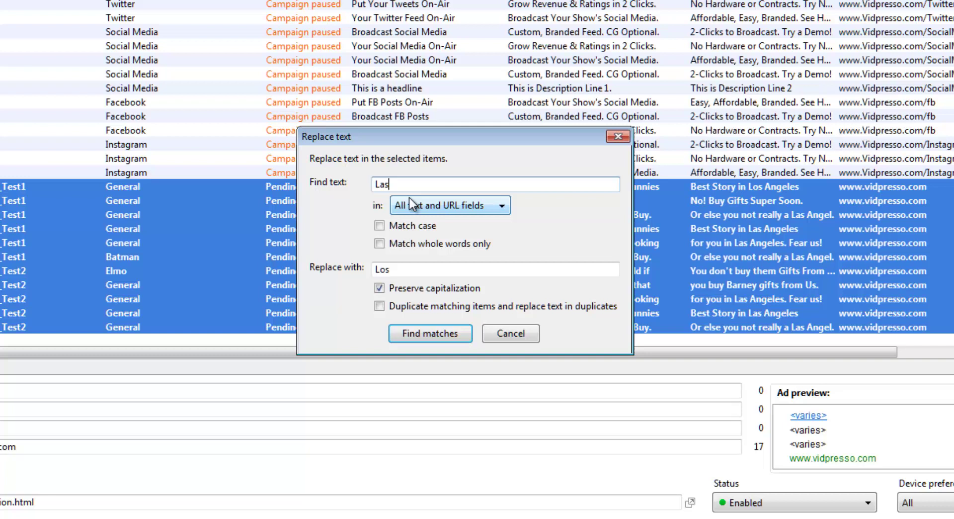
{"action": "left_click", "coordinate": [454, 340]}
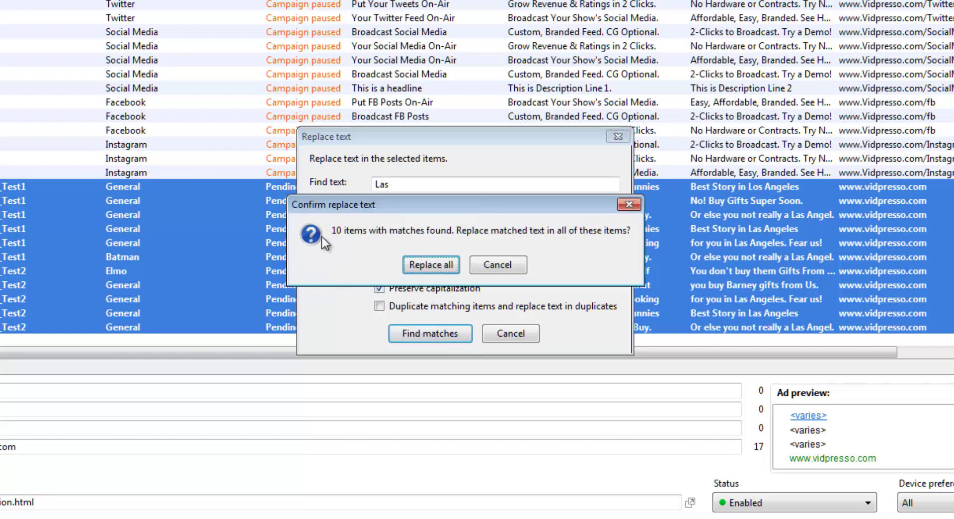
{"action": "left_click", "coordinate": [424, 263]}
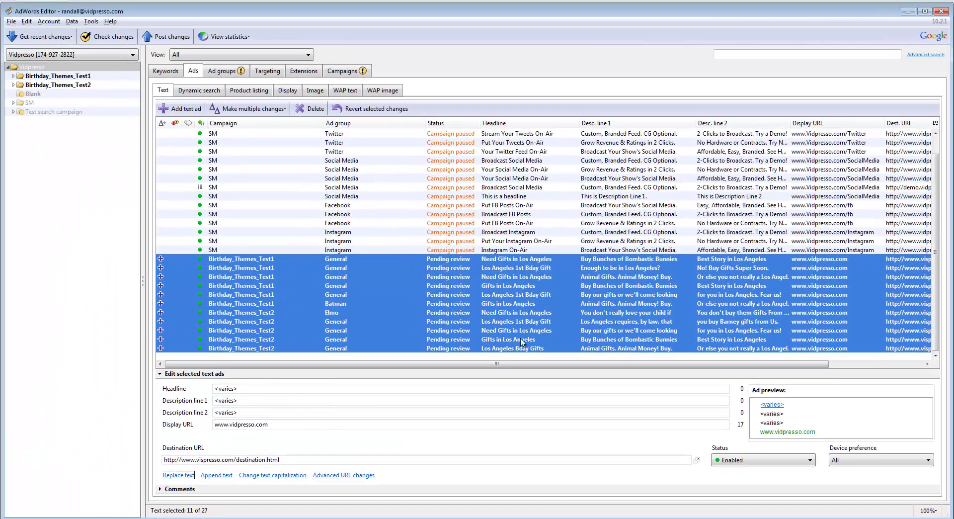
{"action": "left_click", "coordinate": [628, 304]}
{"action": "left_click", "coordinate": [624, 277]}
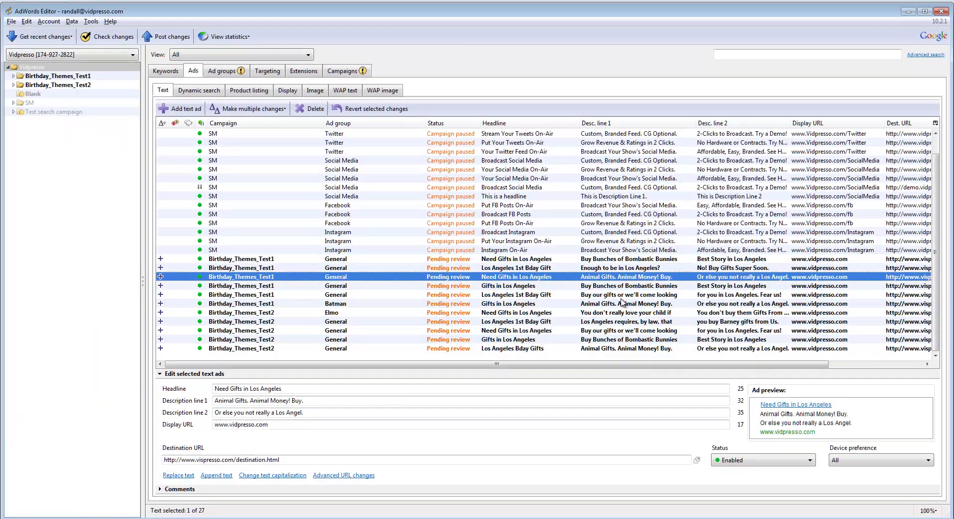
{"action": "key", "text": "Down"}
{"action": "key", "text": "Down"}
{"action": "key", "text": "Down"}
{"action": "key", "text": "Down"}
{"action": "key", "text": "Down"}
{"action": "key", "text": "Down"}
{"action": "key", "text": "Down"}
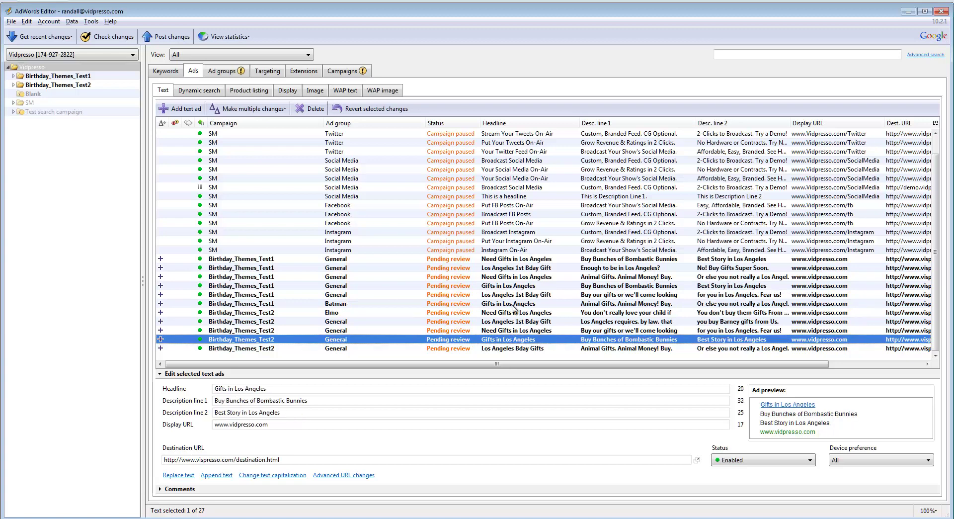
{"action": "left_click", "coordinate": [375, 295]}
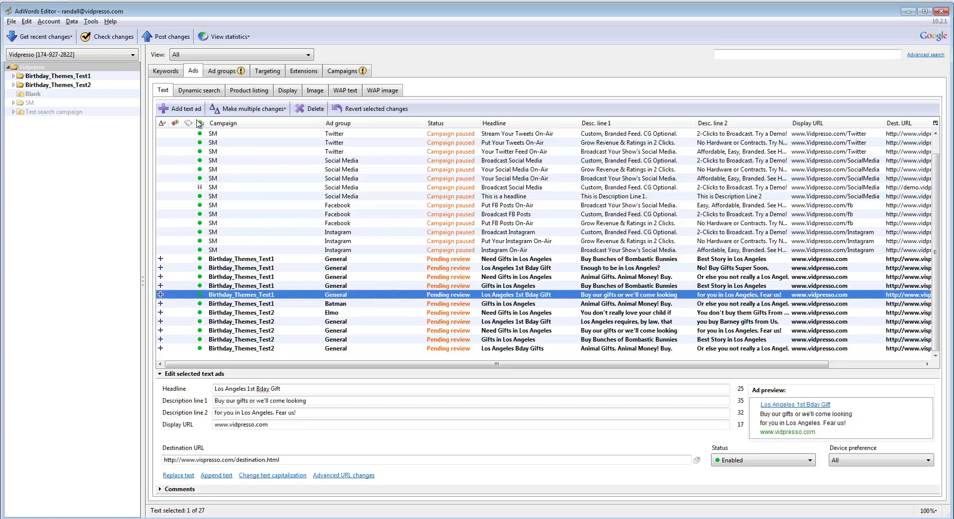
{"action": "left_click", "coordinate": [90, 76]}
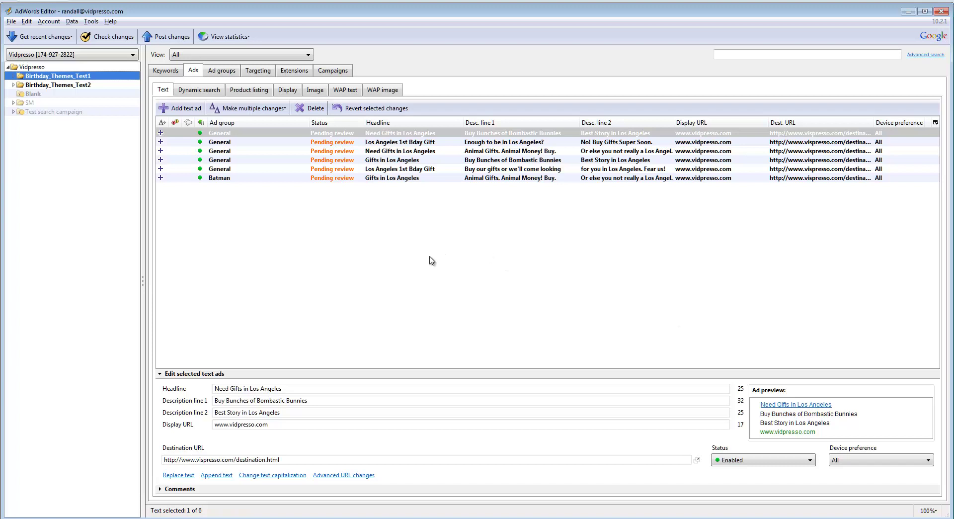
{"action": "left_click", "coordinate": [452, 251]}
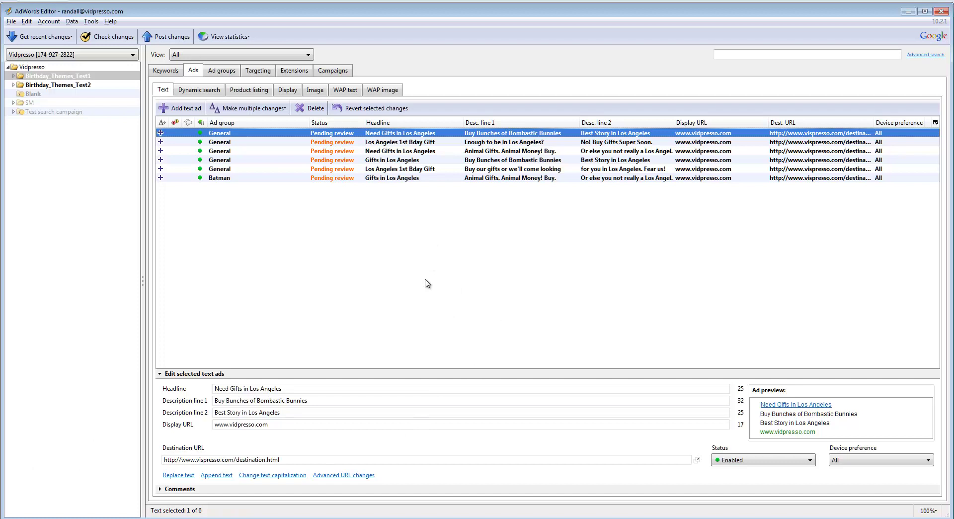
{"action": "left_click", "coordinate": [164, 72]}
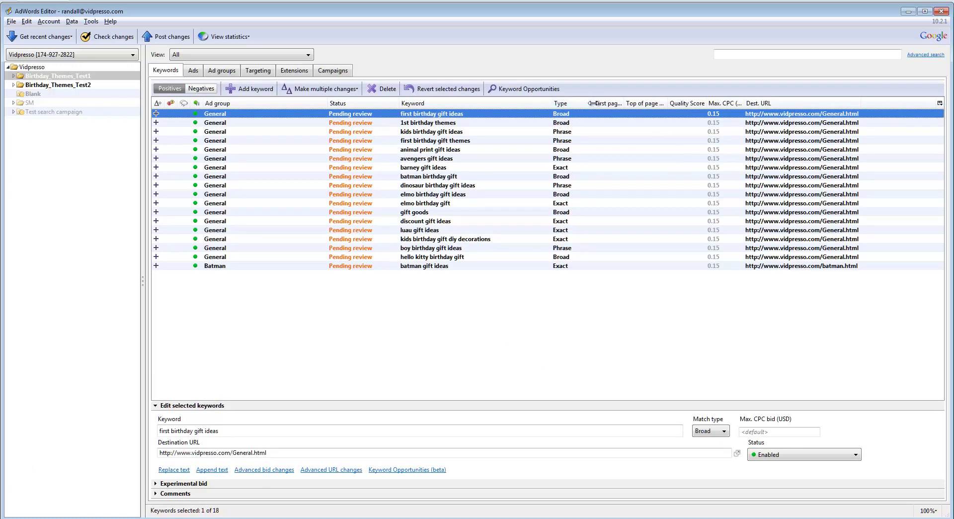
{"action": "left_click_drag", "start_coordinate": [589, 103], "coordinate": [588, 103]}
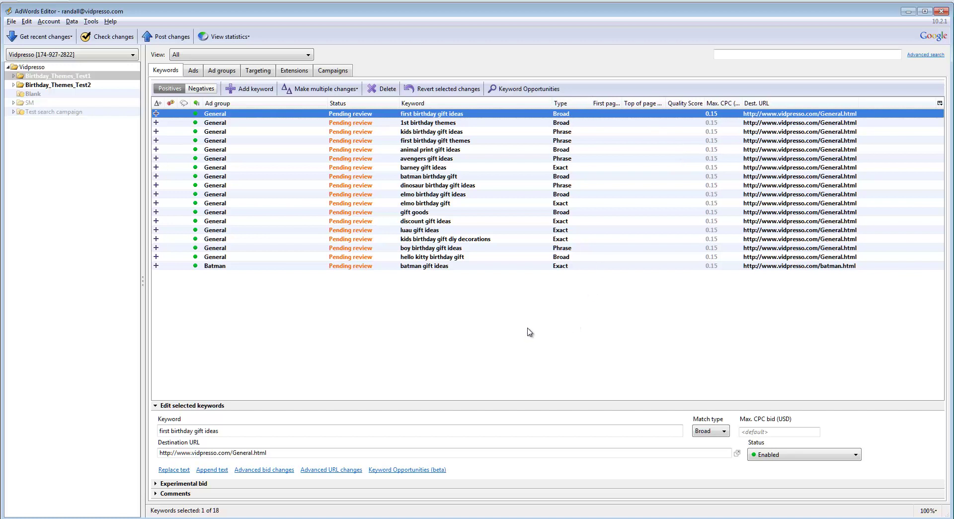
{"action": "left_click", "coordinate": [411, 267]}
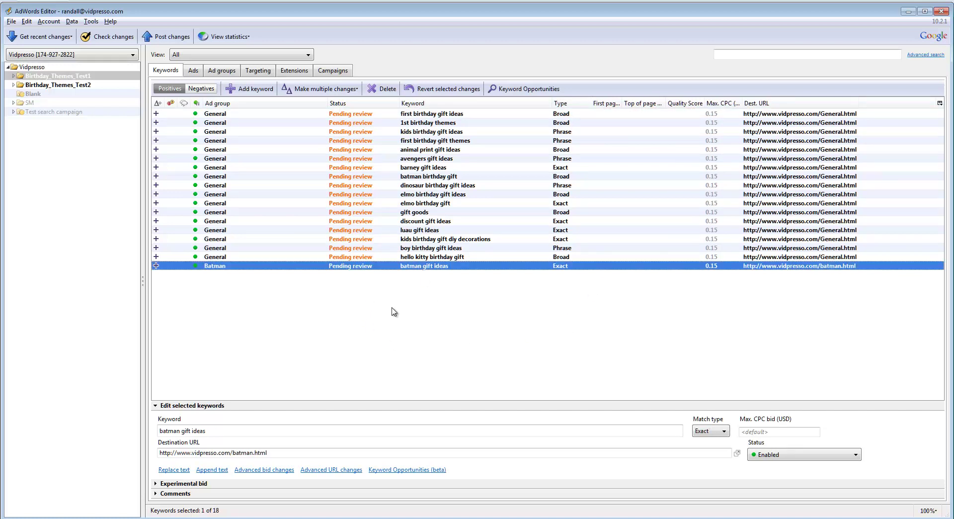
{"action": "left_click", "coordinate": [435, 177], "text": "shift"}
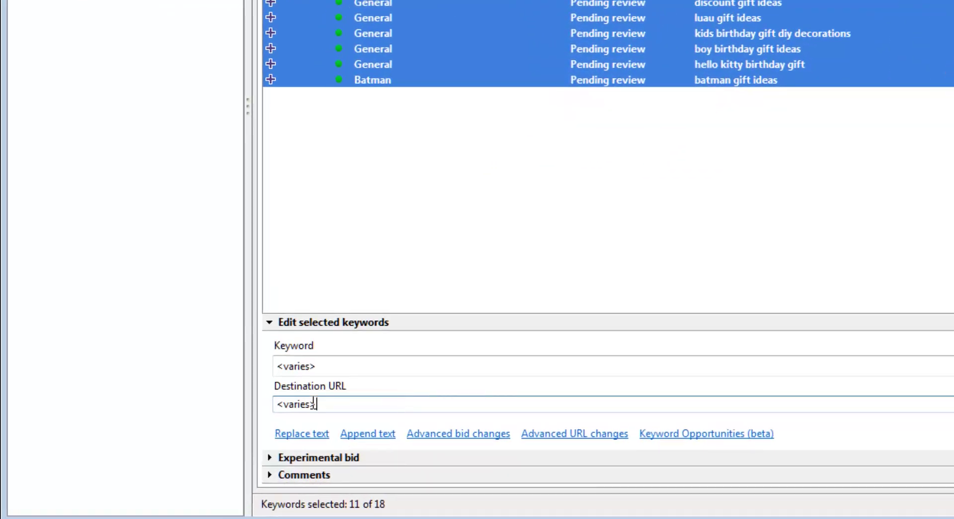
{"action": "left_click", "coordinate": [169, 452]}
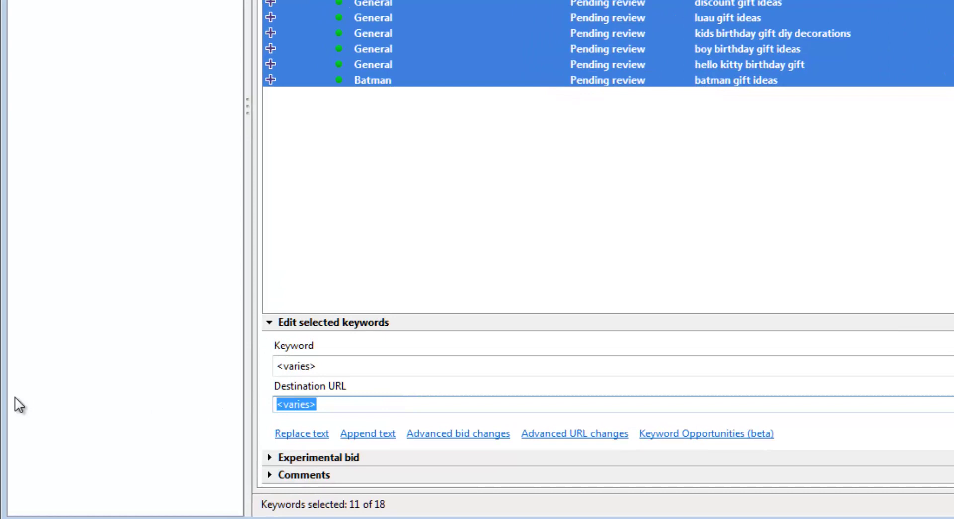
{"action": "type", "text": "http://"}
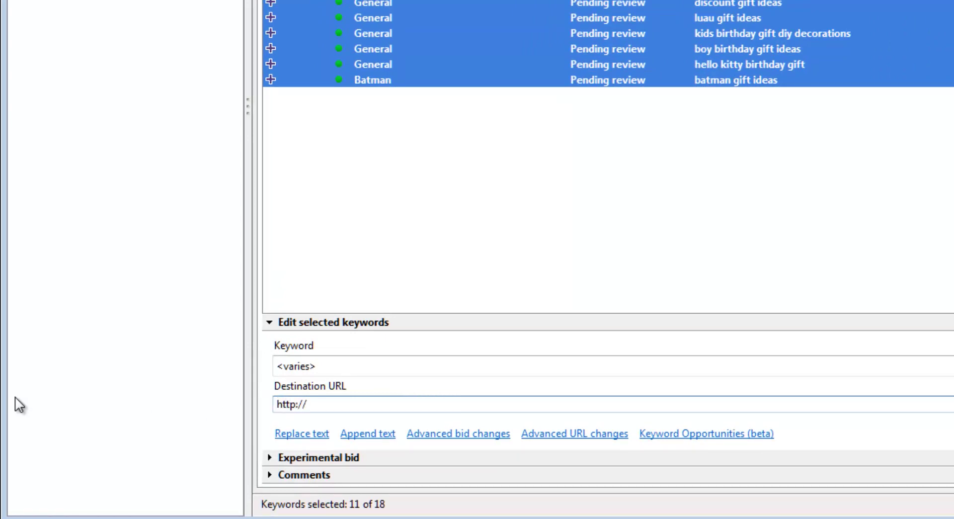
{"action": "type", "text": "www.vidpresso.com"}
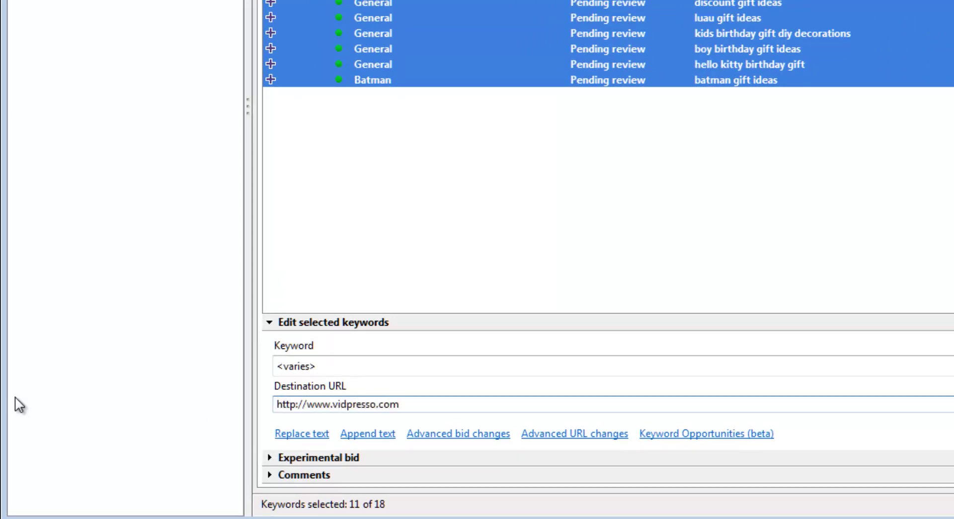
{"action": "type", "text": "/new_general.htm"}
{"action": "type", "text": "l"}
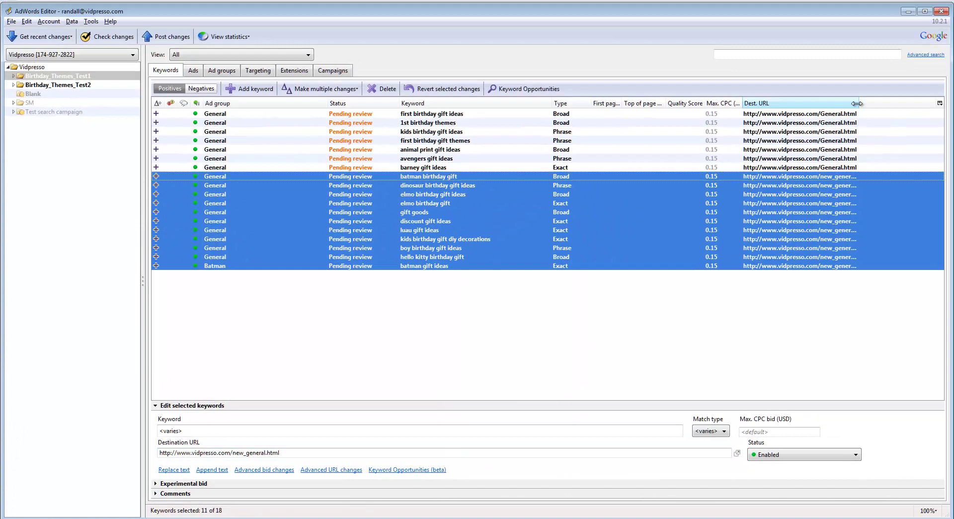
{"action": "left_click_drag", "start_coordinate": [859, 102], "coordinate": [875, 102]}
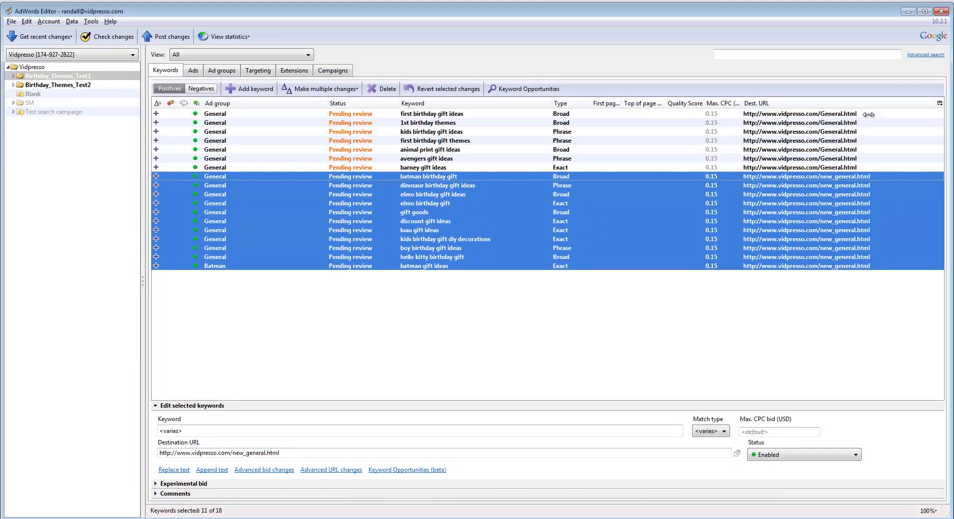
{"action": "left_click", "coordinate": [841, 177]}
{"action": "left_click", "coordinate": [832, 256]}
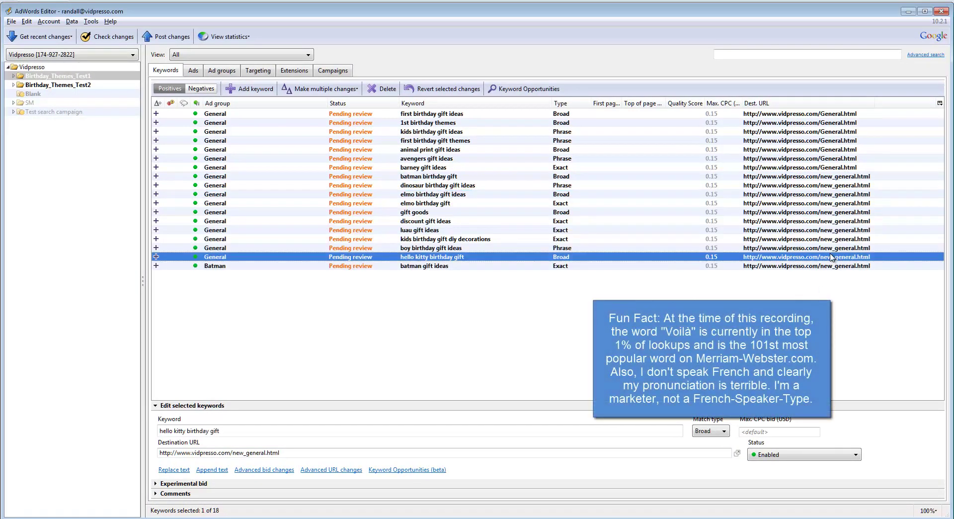
Browse Test1's Ads, Ad groups, Placements, Campaigns and Keywords tabs, inspecting individual keywords.
{"action": "left_click", "coordinate": [193, 70]}
{"action": "left_click", "coordinate": [208, 73]}
{"action": "left_click", "coordinate": [257, 73]}
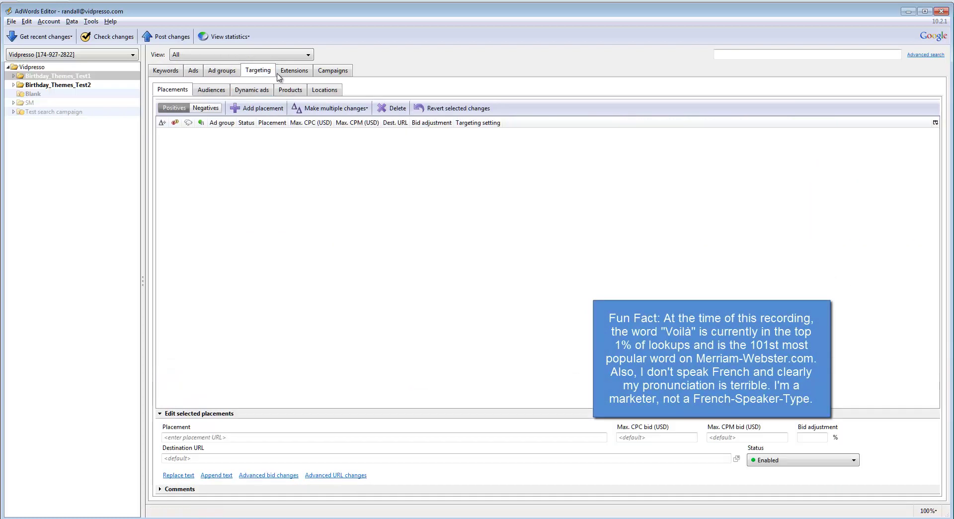
{"action": "left_click", "coordinate": [331, 70]}
{"action": "left_click", "coordinate": [165, 70]}
{"action": "left_click", "coordinate": [311, 230]}
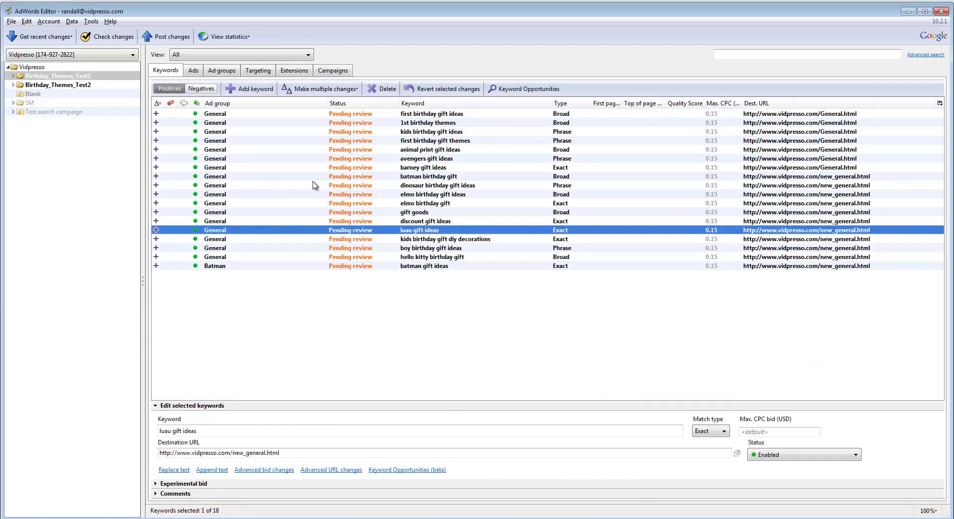
{"action": "left_click", "coordinate": [258, 176]}
Compare both campaigns' keywords and ads, ending on Birthday_Themes_Test2's 29 keywords.
{"action": "left_click", "coordinate": [72, 84]}
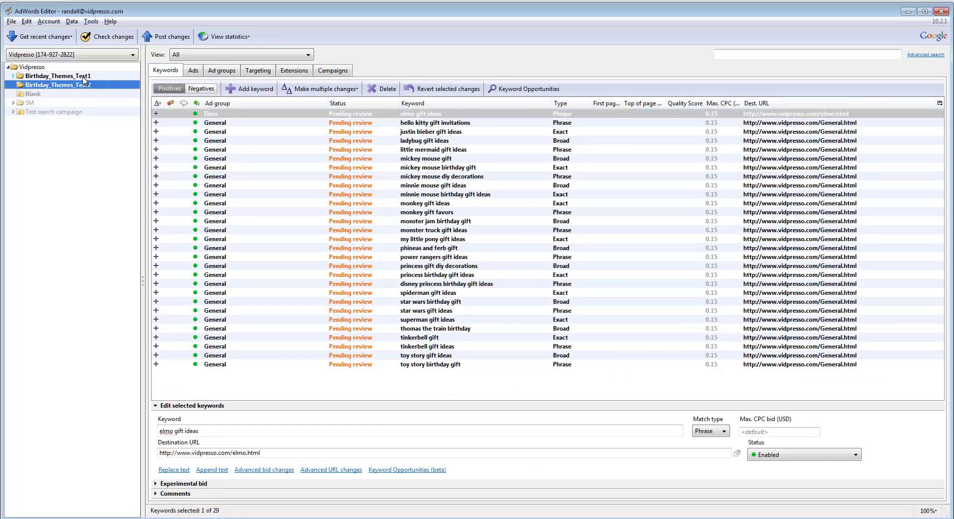
{"action": "left_click", "coordinate": [79, 76]}
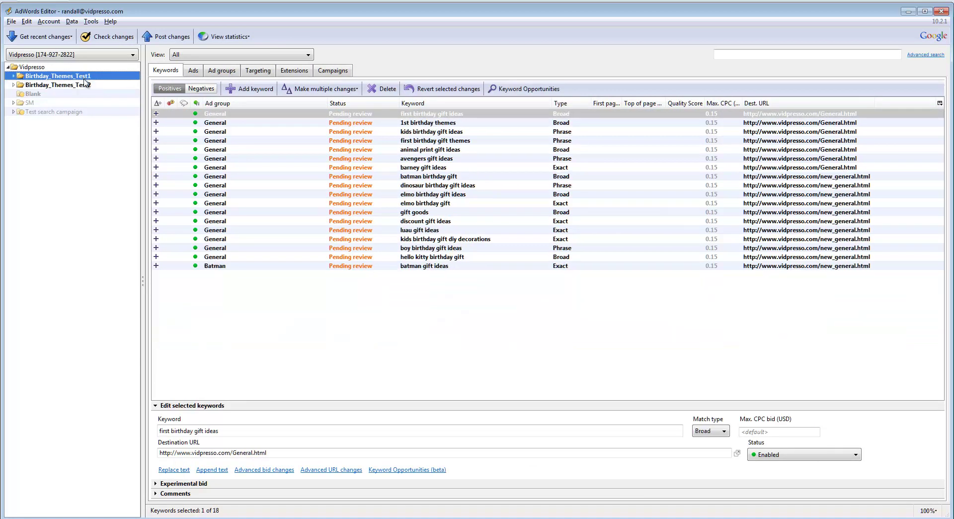
{"action": "left_click", "coordinate": [196, 72]}
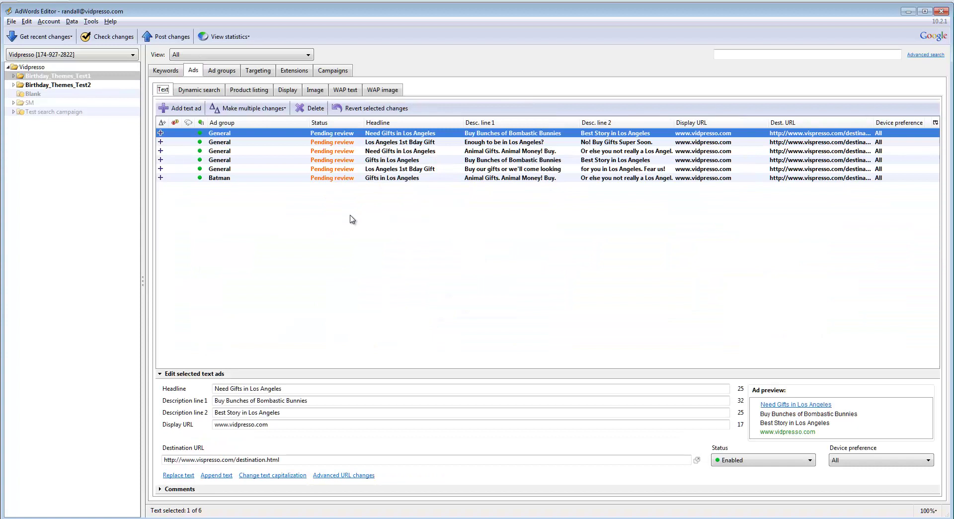
{"action": "left_click", "coordinate": [58, 85]}
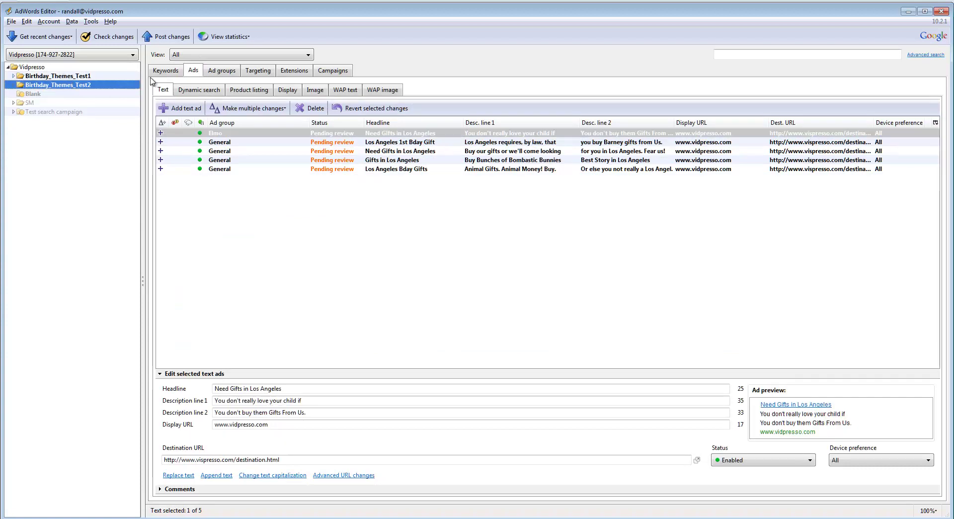
{"action": "left_click", "coordinate": [178, 70]}
{"action": "left_click", "coordinate": [276, 184]}
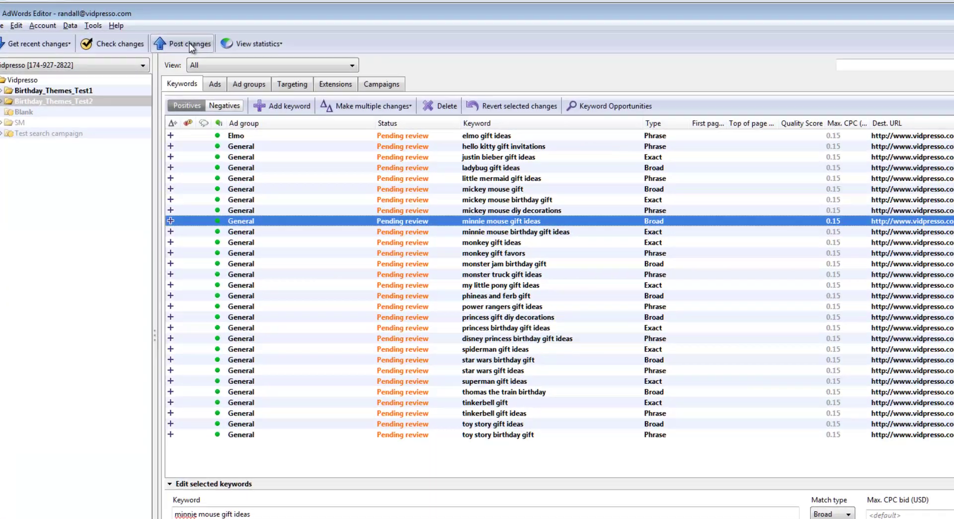
Post every campaign's pending changes to AdWords and let the upload finish.
{"action": "left_click", "coordinate": [189, 44]}
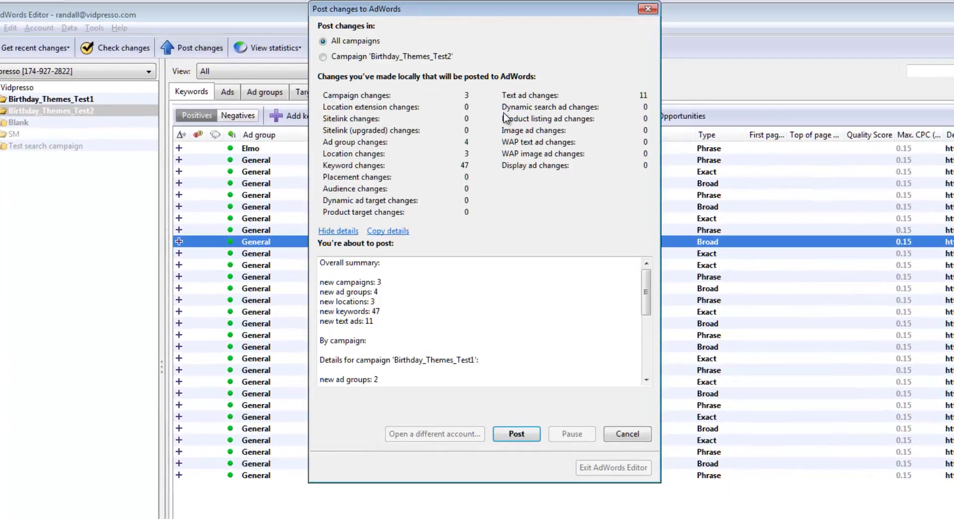
{"action": "left_click", "coordinate": [516, 434]}
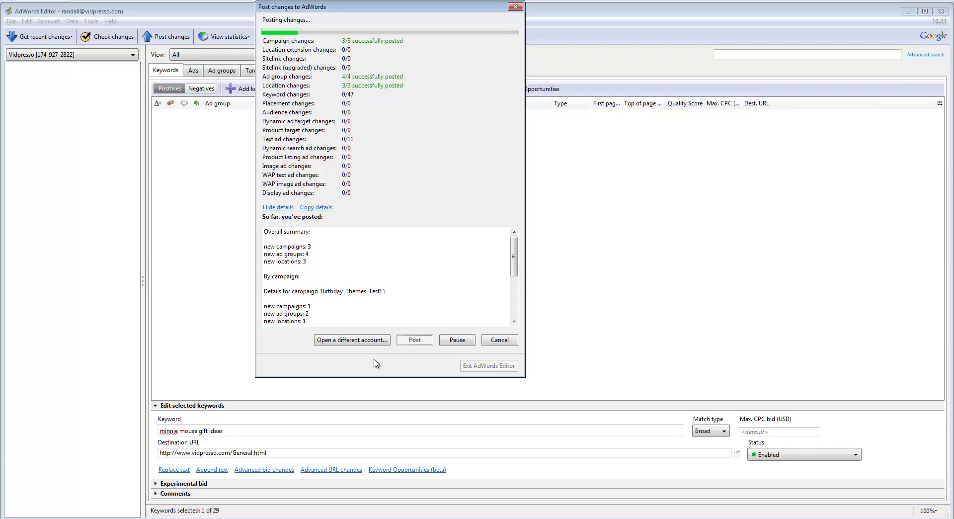
{"action": "left_click_drag", "start_coordinate": [490, 7], "coordinate": [564, 44]}
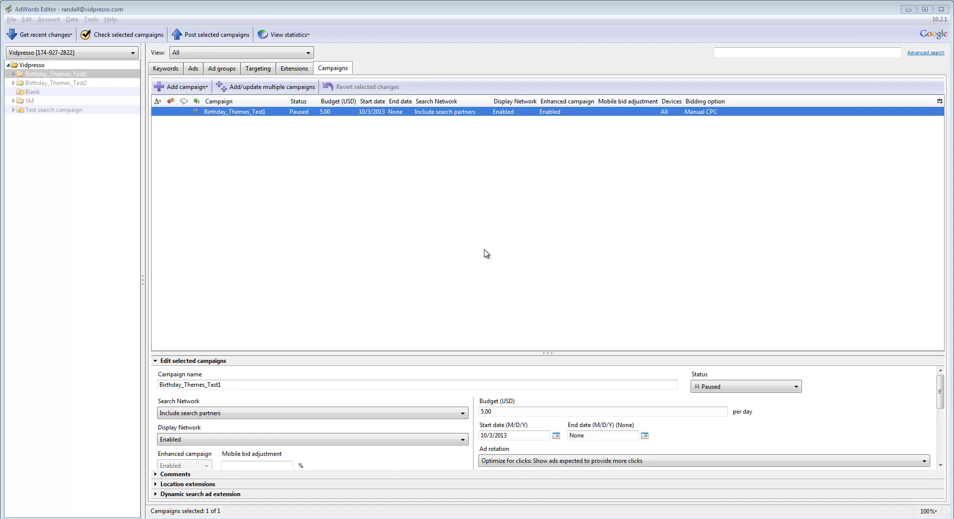
Set Display Network to Disabled for Birthday_Themes_Test1 and then Birthday_Themes_Test2.
{"action": "left_click", "coordinate": [64, 83]}
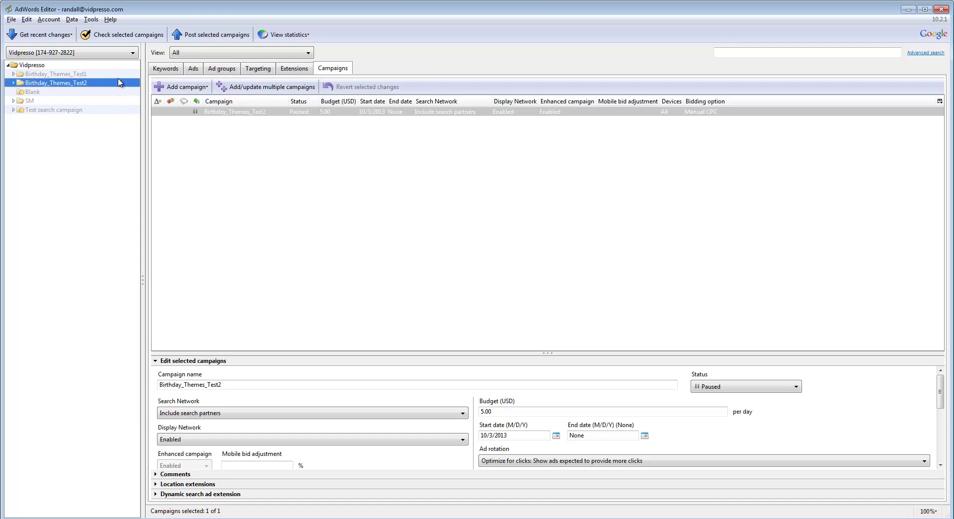
{"action": "left_click", "coordinate": [118, 74]}
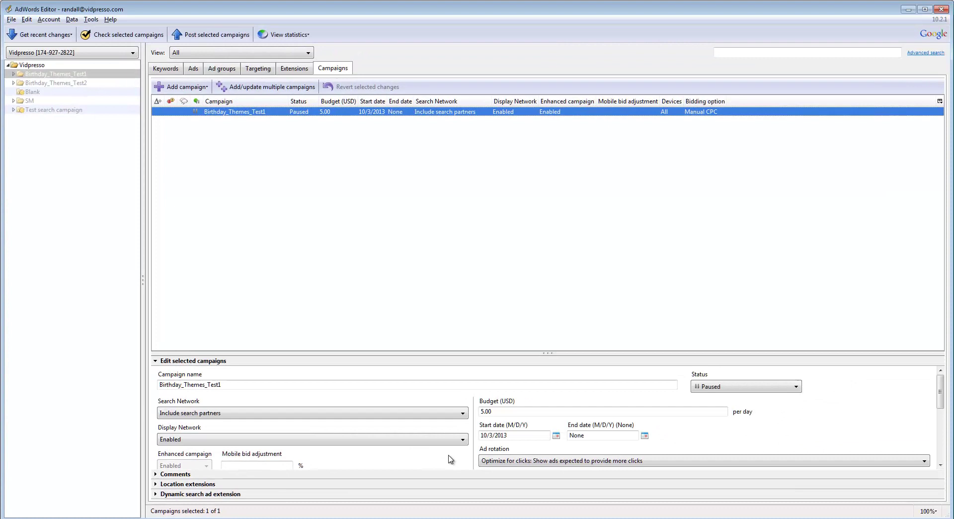
{"action": "left_click", "coordinate": [453, 441]}
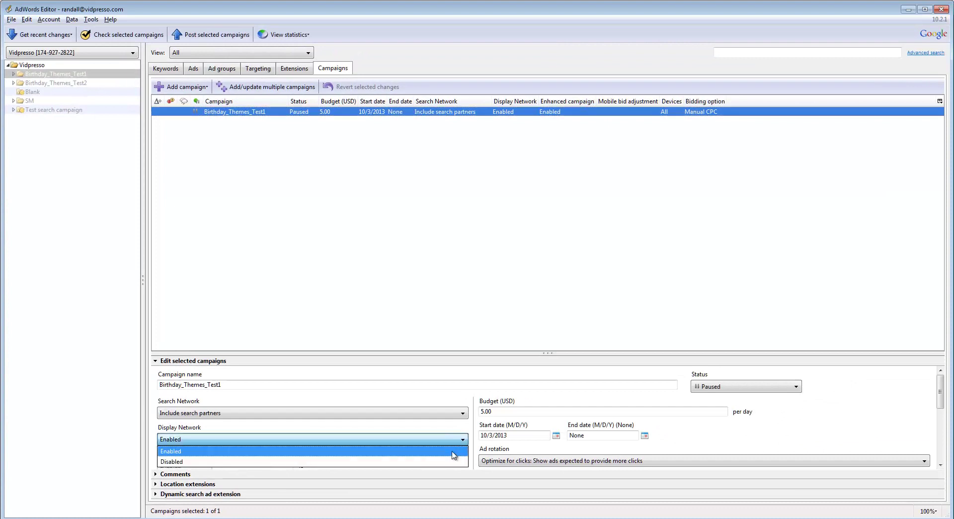
{"action": "left_click", "coordinate": [453, 462]}
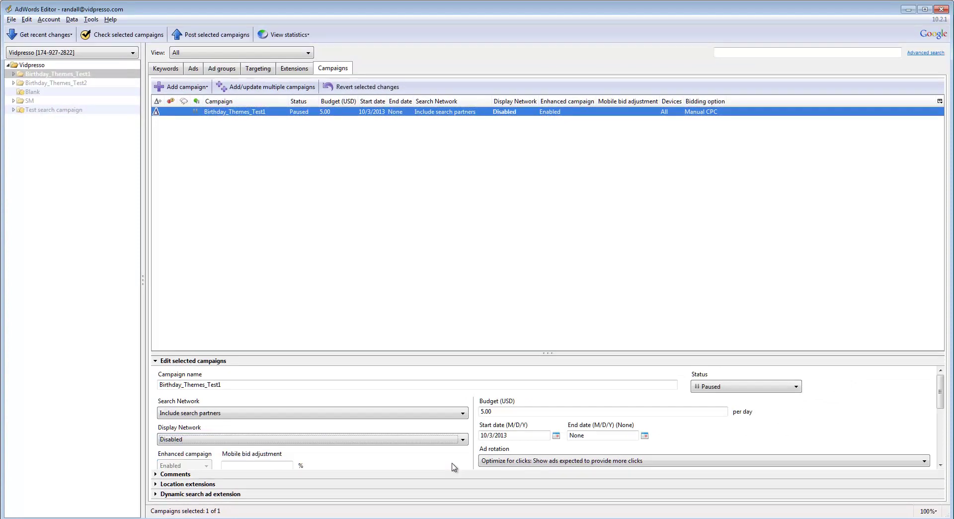
{"action": "left_click", "coordinate": [83, 82]}
{"action": "left_click", "coordinate": [431, 440]}
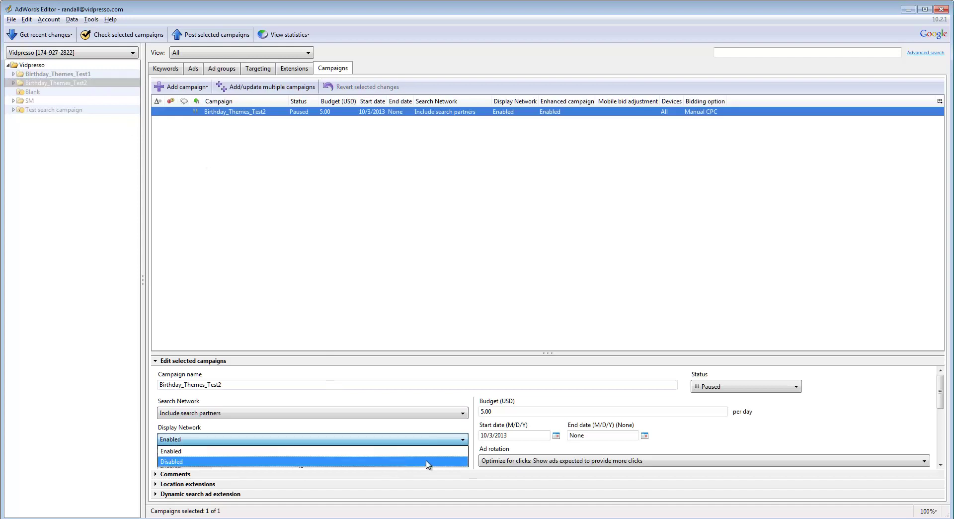
{"action": "left_click", "coordinate": [427, 468]}
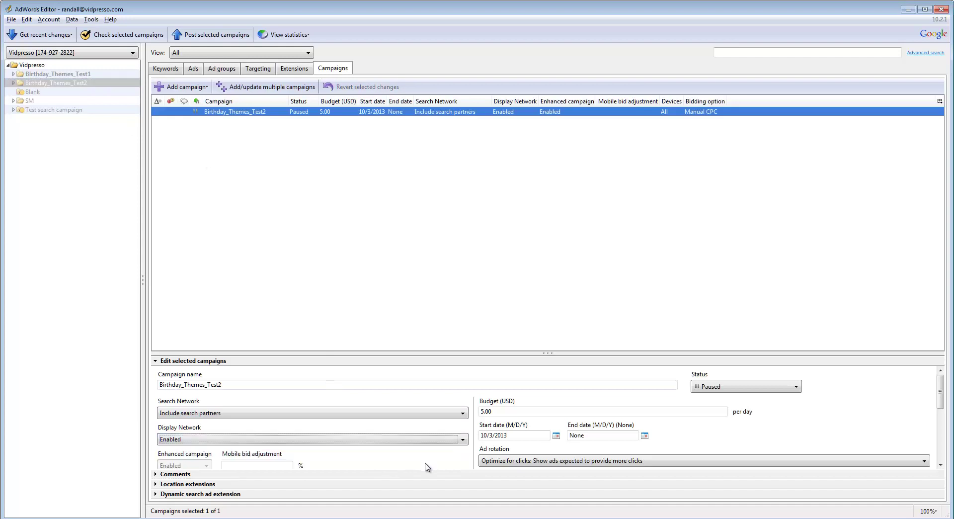
Post all campaigns to AdWords, close the 2/2 post summary, and switch to Chrome.
{"action": "left_click", "coordinate": [217, 34]}
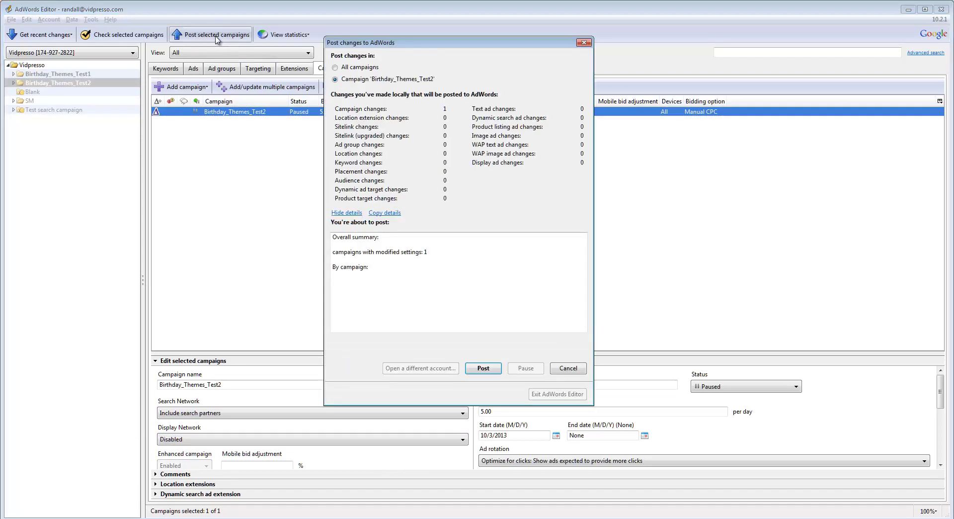
{"action": "left_click", "coordinate": [355, 70]}
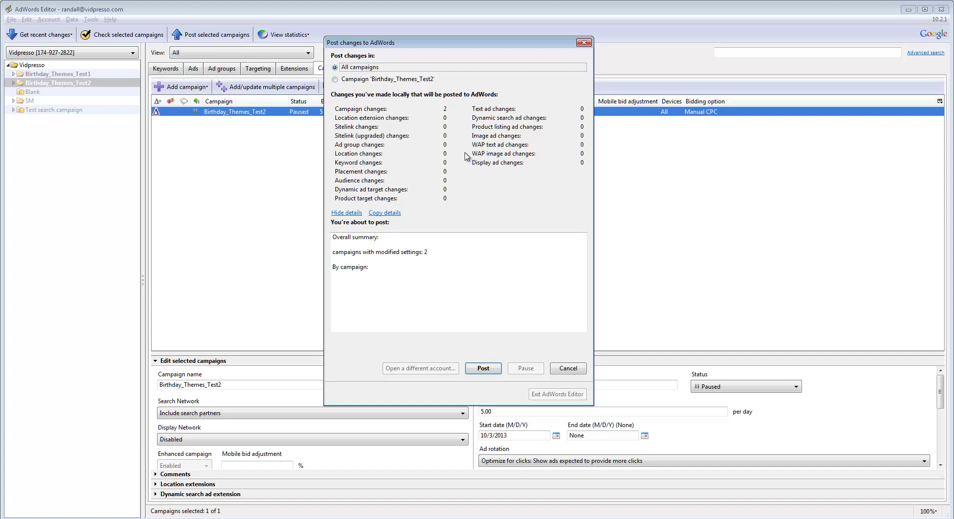
{"action": "left_click", "coordinate": [484, 369]}
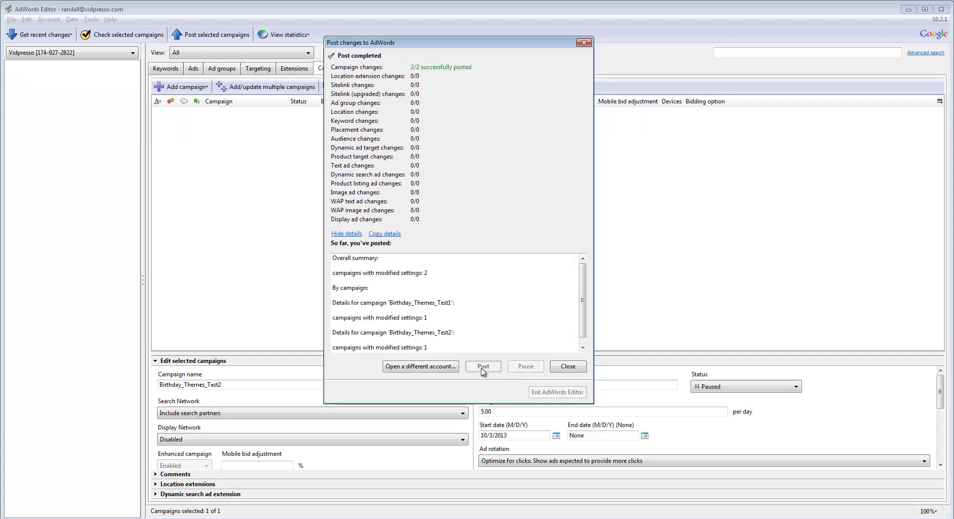
{"action": "left_click", "coordinate": [571, 370]}
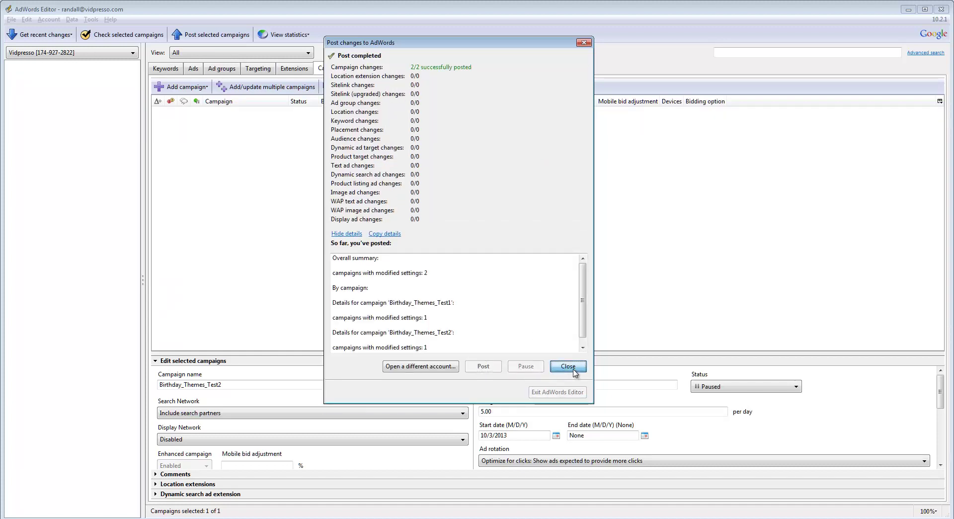
{"action": "key", "text": "alt+Tab"}
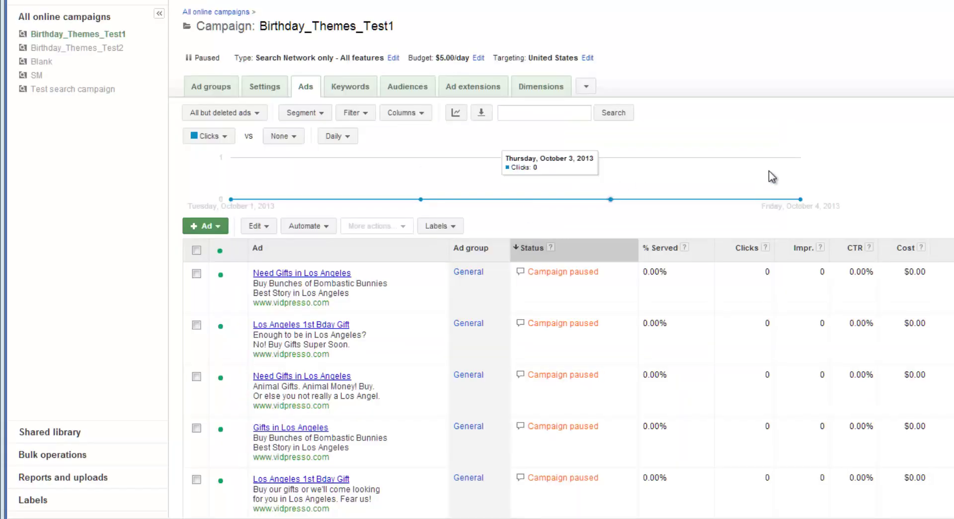
Open the Birthday_Themes_Test1 campaign online and list its ad groups.
{"action": "left_click", "coordinate": [53, 20]}
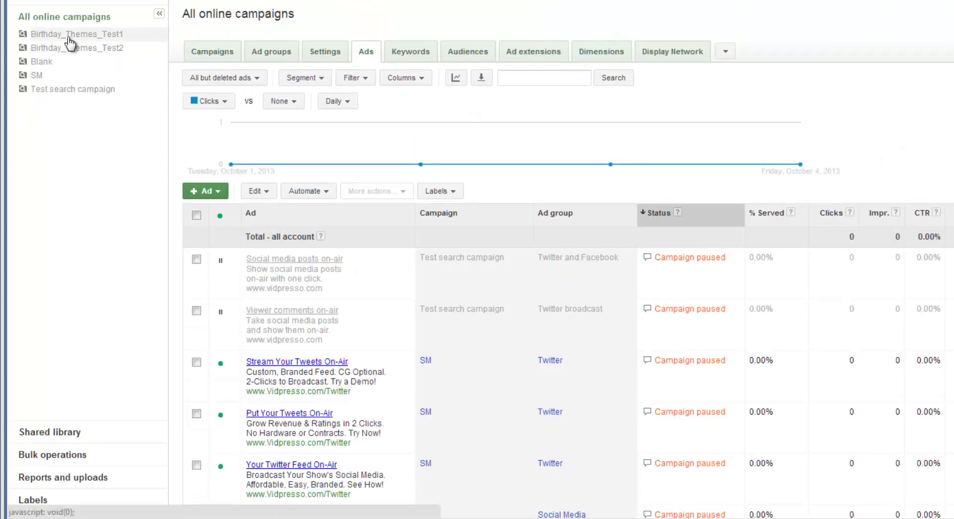
{"action": "left_click", "coordinate": [68, 35]}
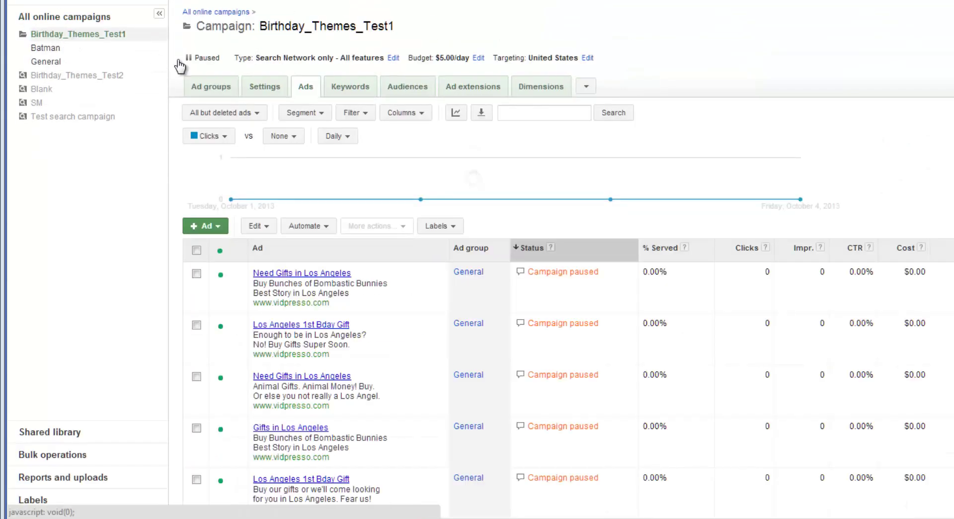
{"action": "left_click", "coordinate": [214, 97]}
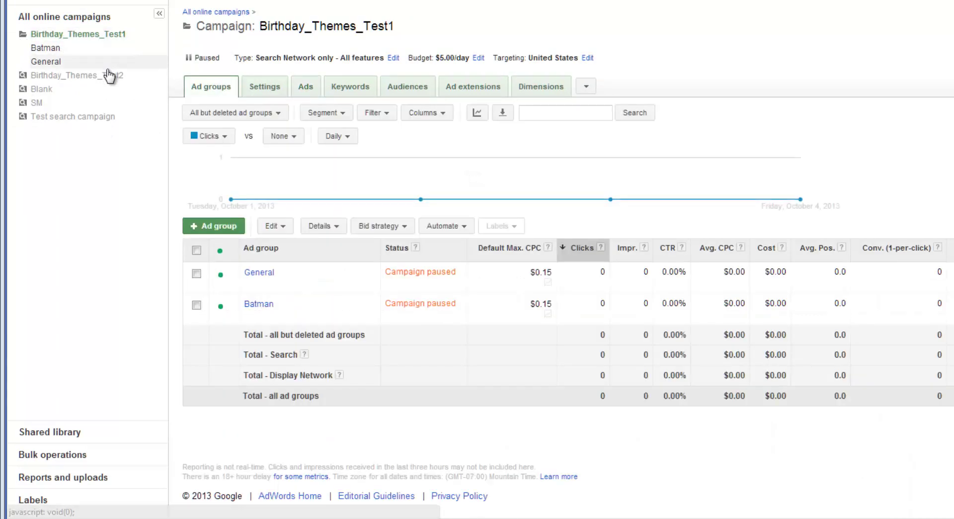
Review Test1's ads and keywords, then list ad groups across all online campaigns.
{"action": "left_click", "coordinate": [305, 87]}
{"action": "scroll", "coordinate": [914, 239], "scroll_direction": "down", "scroll_amount": 2}
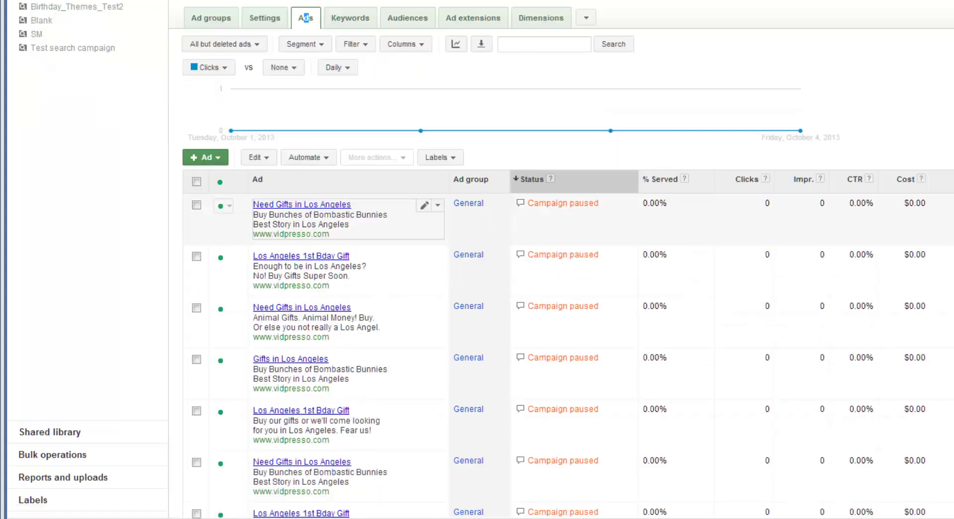
{"action": "scroll", "coordinate": [928, 195], "scroll_direction": "up", "scroll_amount": 2}
{"action": "left_click", "coordinate": [350, 88]}
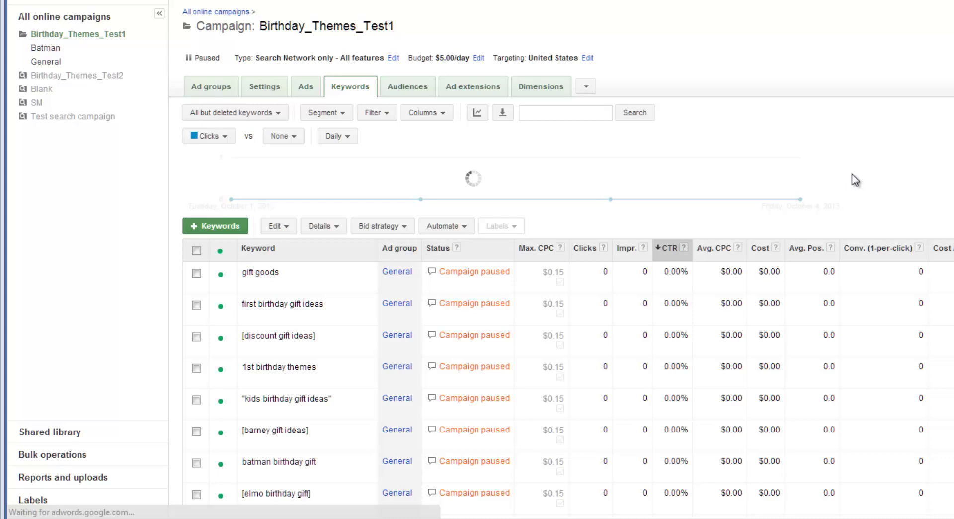
{"action": "scroll", "coordinate": [845, 155], "scroll_direction": "down", "scroll_amount": 3}
{"action": "scroll", "coordinate": [892, 158], "scroll_direction": "up", "scroll_amount": 3}
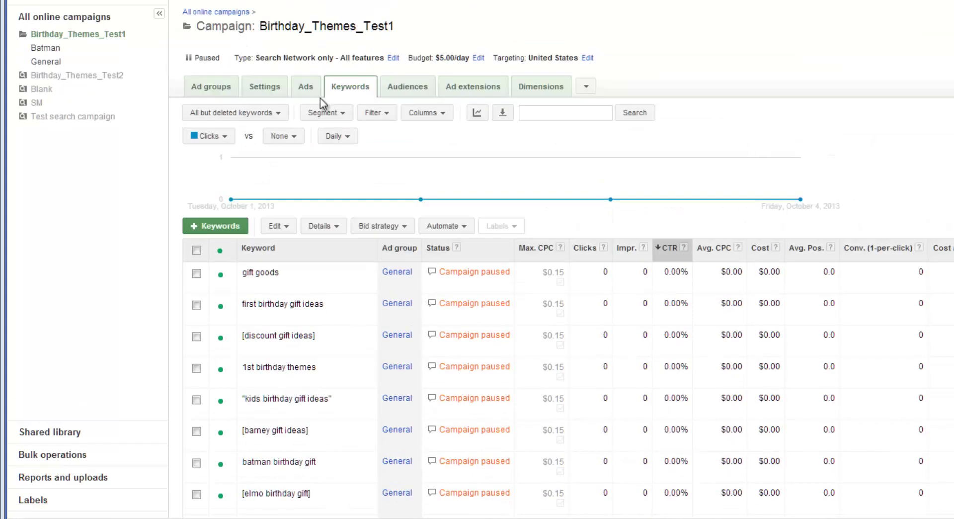
{"action": "left_click", "coordinate": [216, 92]}
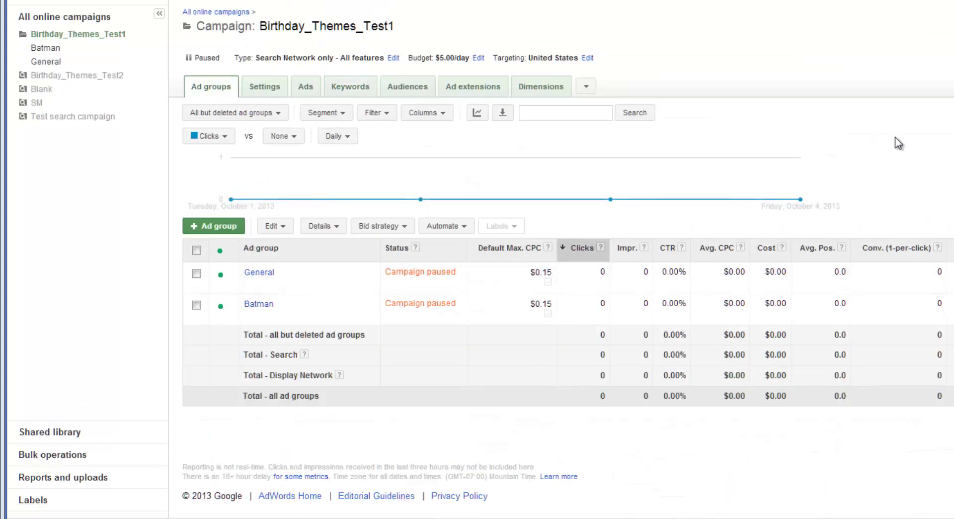
{"action": "left_click", "coordinate": [95, 17]}
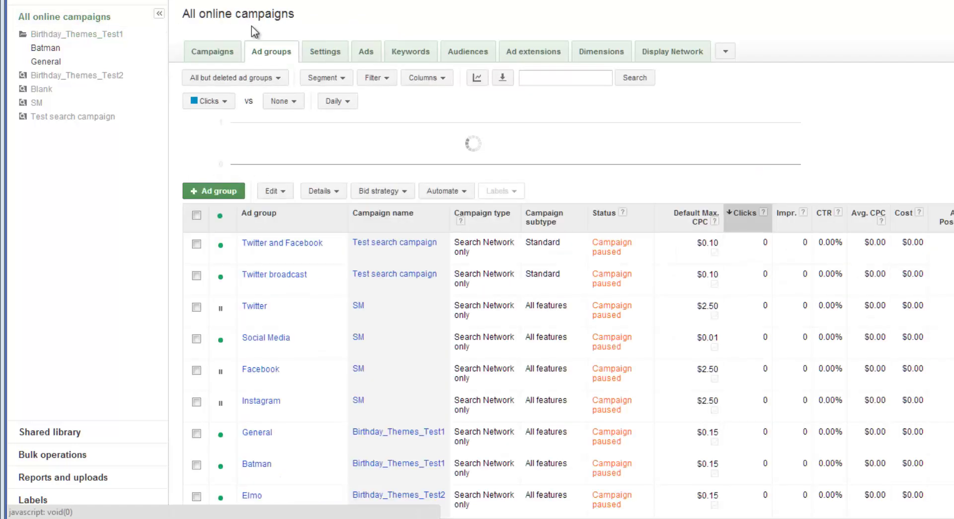